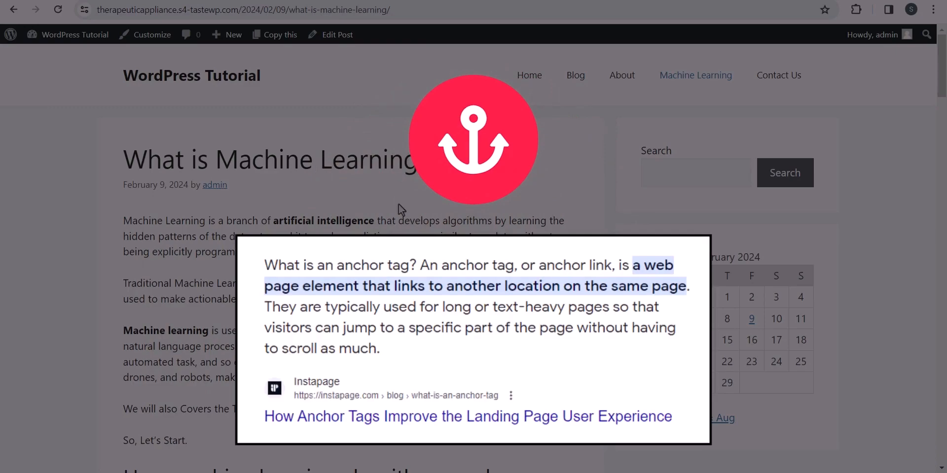
Look through the published machine learning post for its "Types of Machine Learning" section and the introduction's mention of that phrase
scroll(392, 300, down, 15)
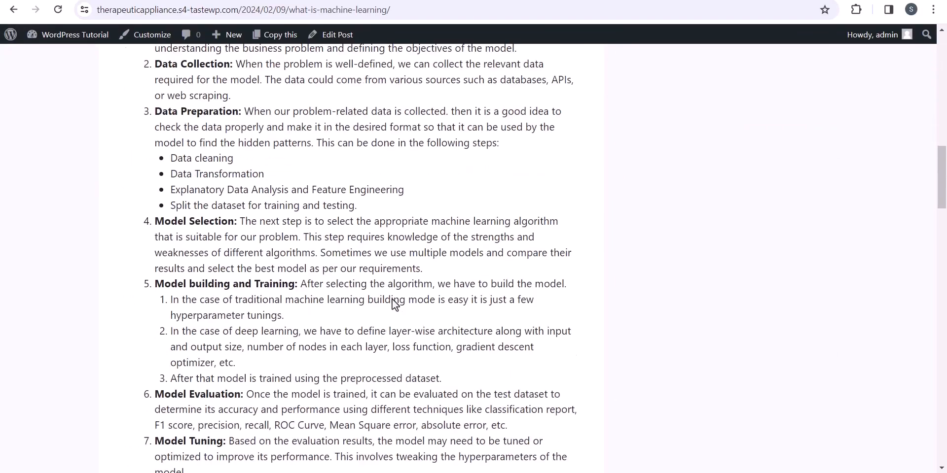
scroll(392, 301, down, 9)
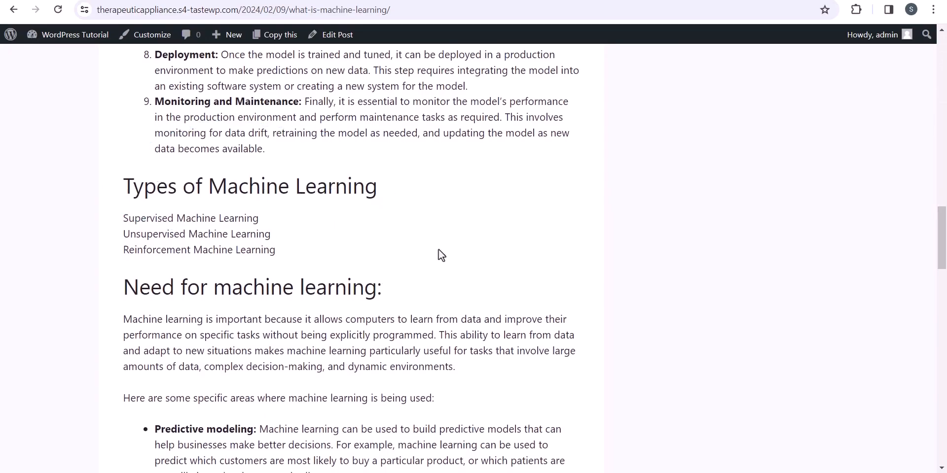
scroll(438, 249, up, 15)
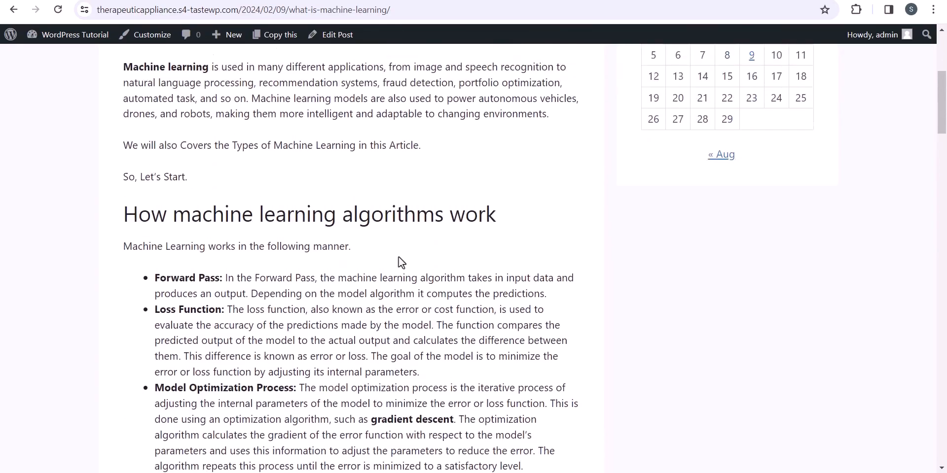
scroll(405, 258, up, 3)
drag(233, 285, 314, 290)
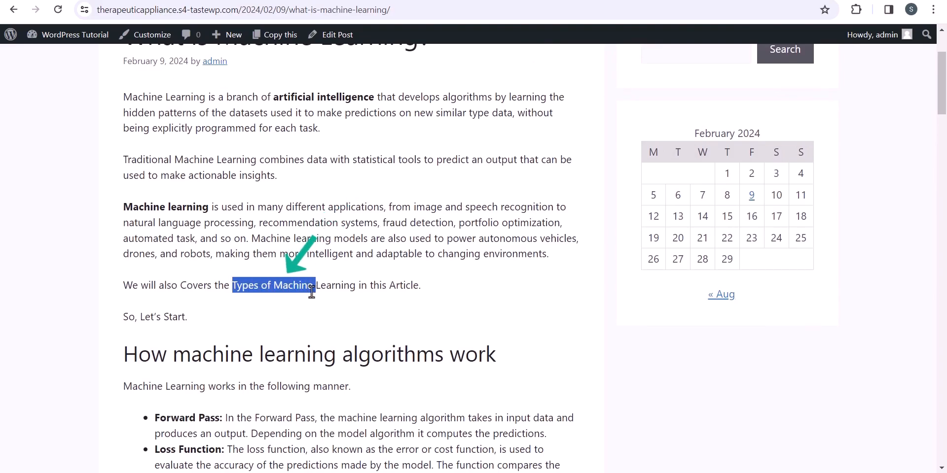
click(291, 302)
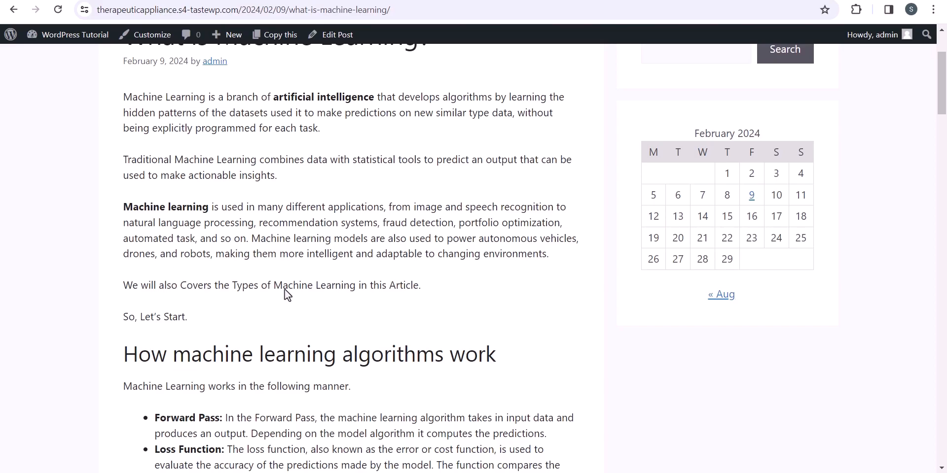
scroll(285, 289, up, 3)
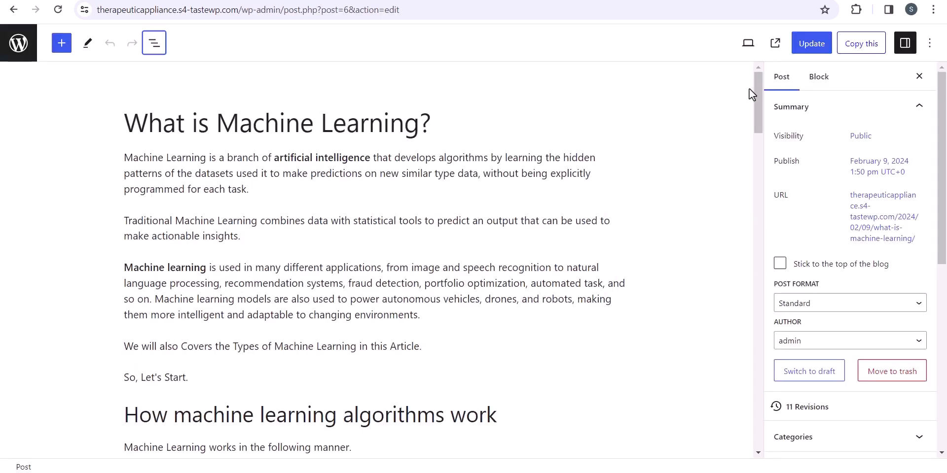
Give the "Types of Machine Learning" heading the HTML anchor "Types-of-Machine-Learning" and copy the anchor text
scroll(661, 157, down, 20)
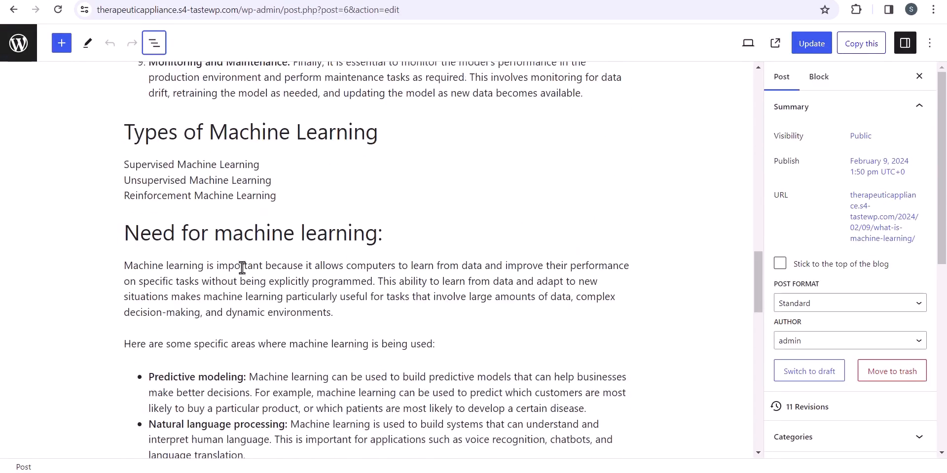
scroll(229, 135, up, 3)
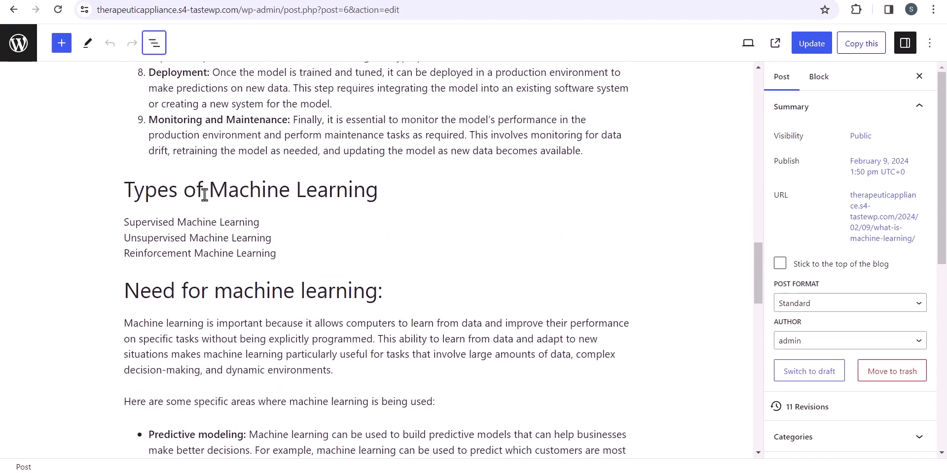
triple_click(205, 195)
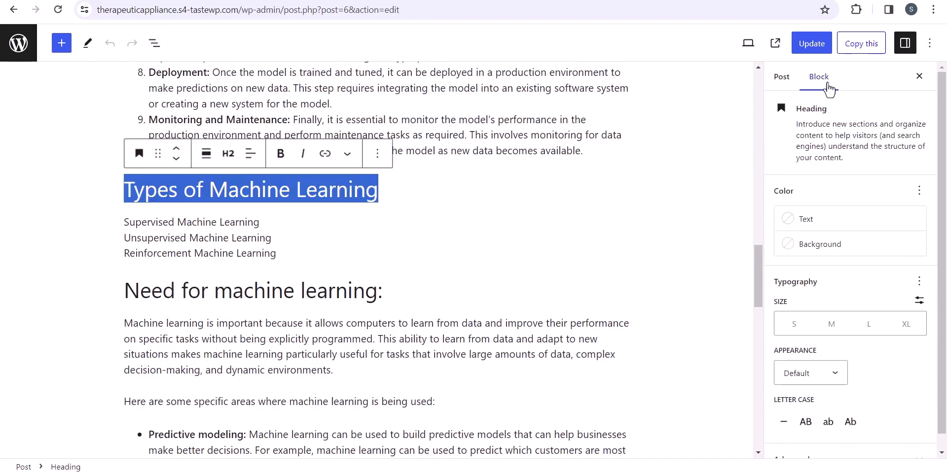
scroll(836, 409, down, 1)
click(824, 434)
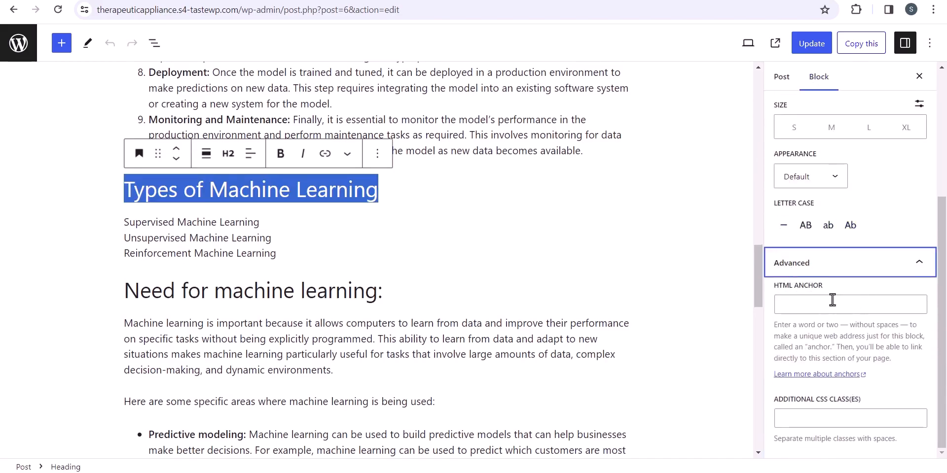
click(823, 306)
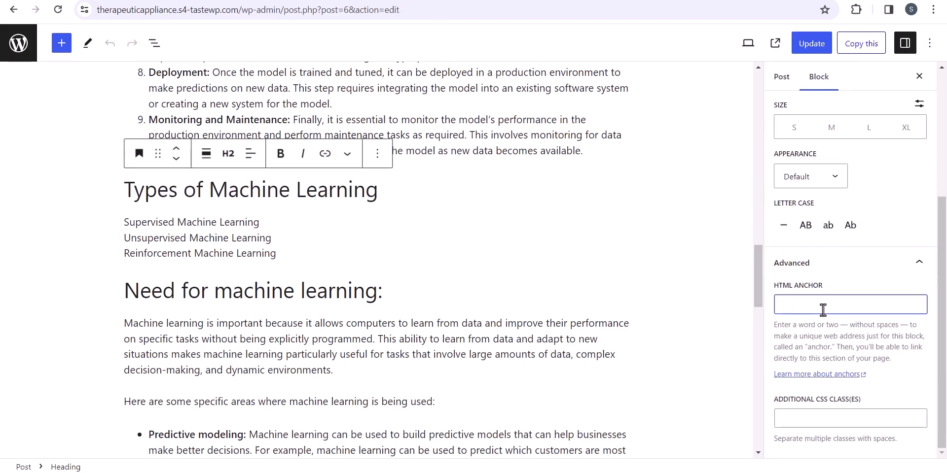
text(Types-of-Machine-Learning)
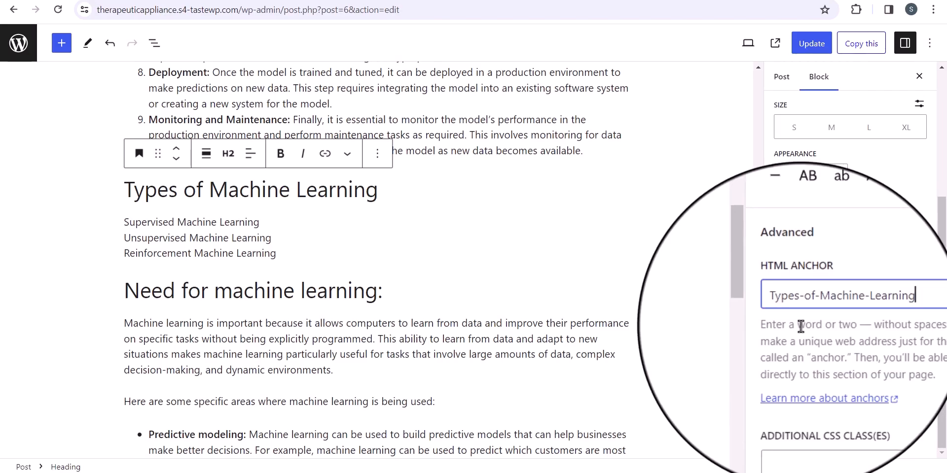
triple_click(859, 305)
key(ctrl+c)
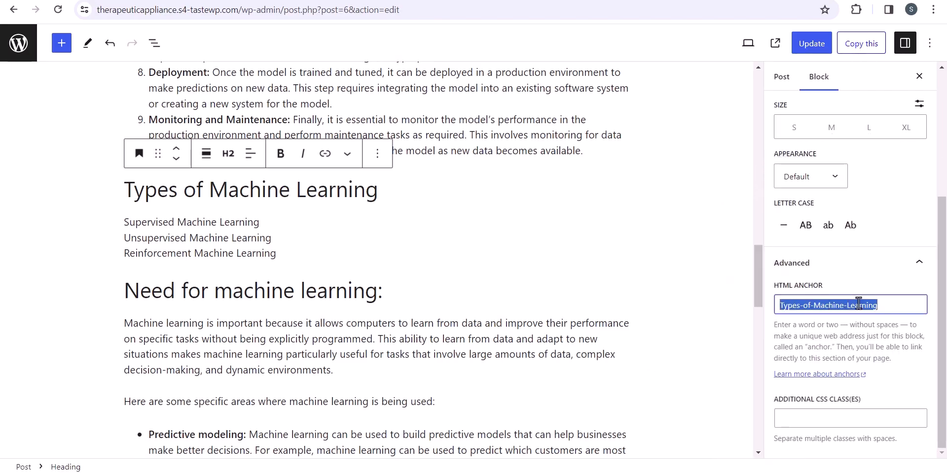
Link the phrase "Types of Machine Learning" in the introduction's "We will also Covers" sentence to #Types-of-Machine-Learning
scroll(345, 274, up, 18)
scroll(306, 286, up, 4)
scroll(249, 315, down, 2)
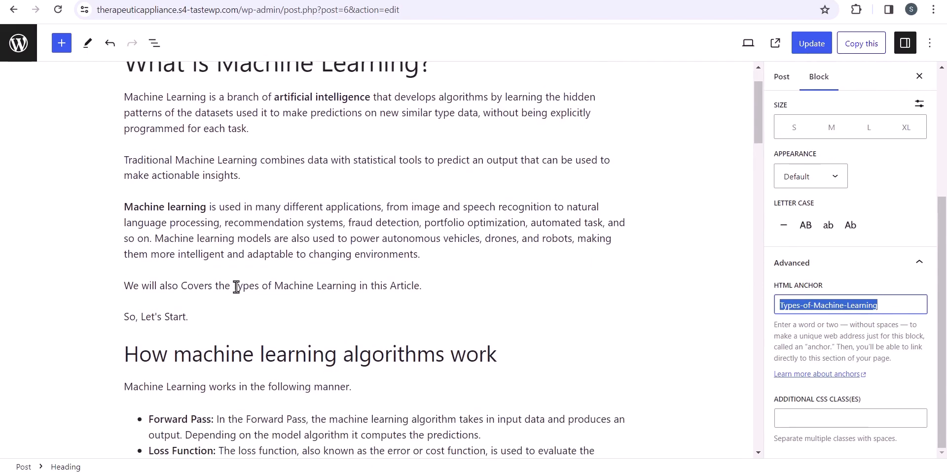
click(237, 286)
drag(238, 286, 358, 287)
click(254, 298)
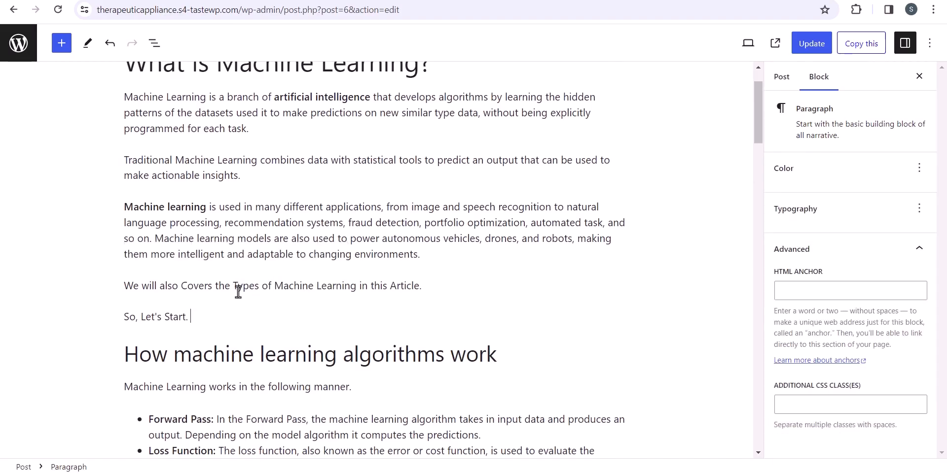
click(325, 298)
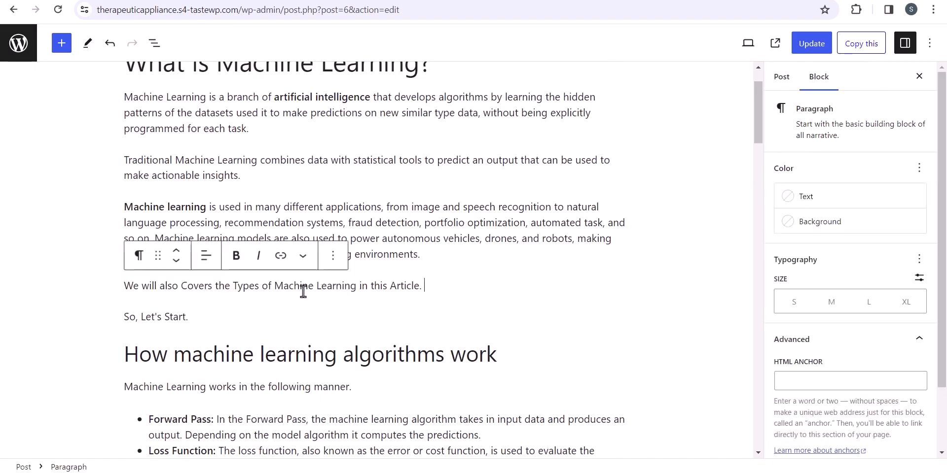
drag(233, 286, 356, 287)
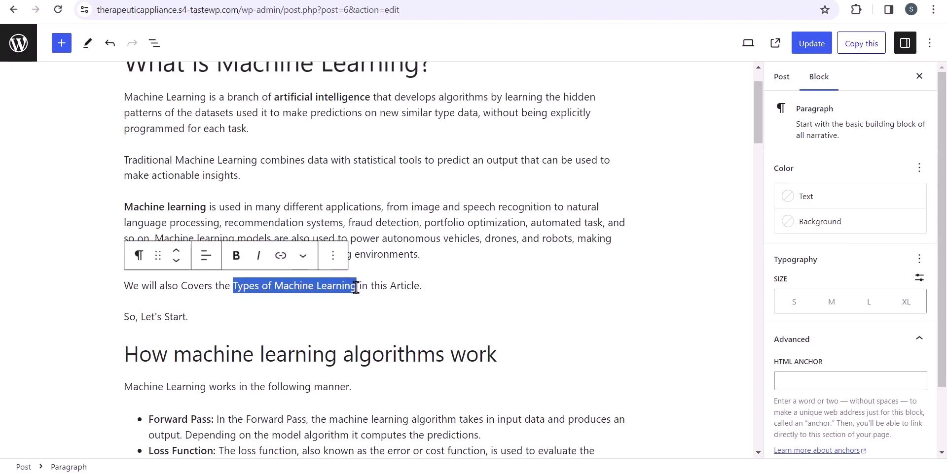
click(280, 256)
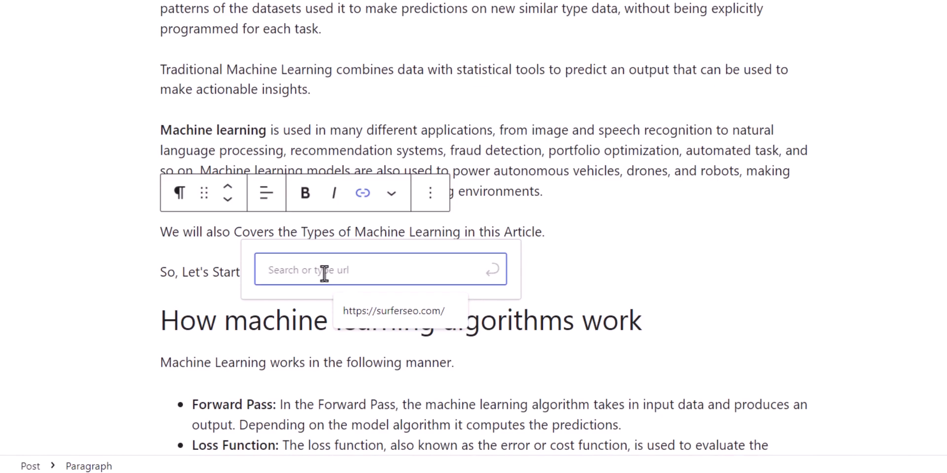
text(#)
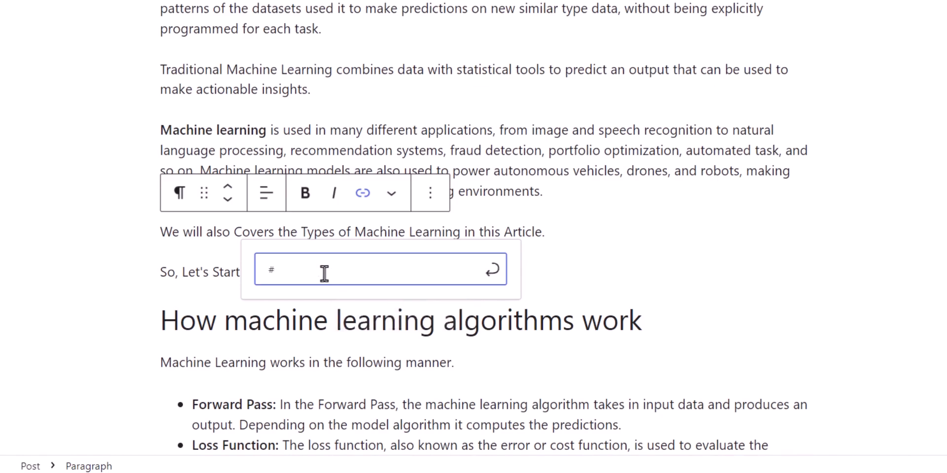
key(ctrl+v)
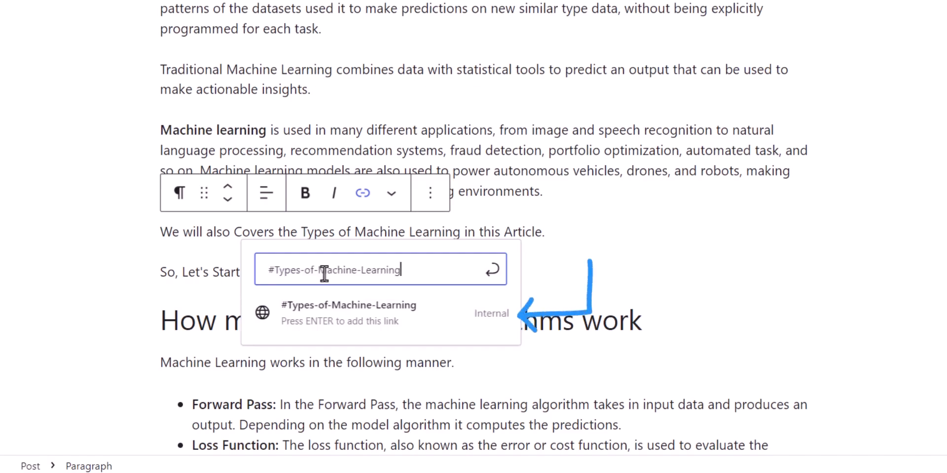
click(492, 271)
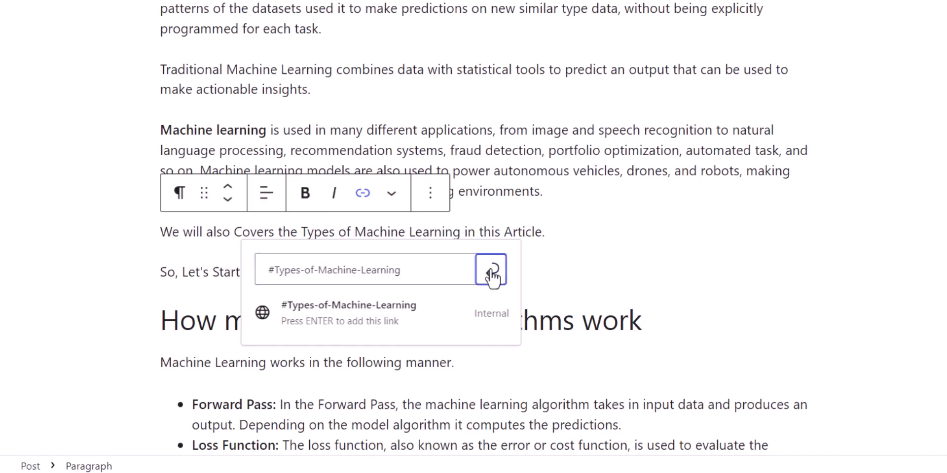
click(560, 233)
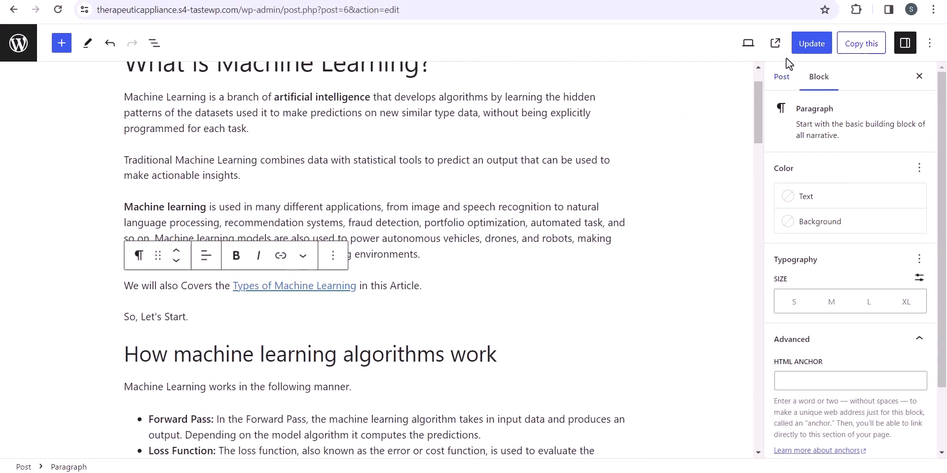
Update the post and open its published page
click(804, 44)
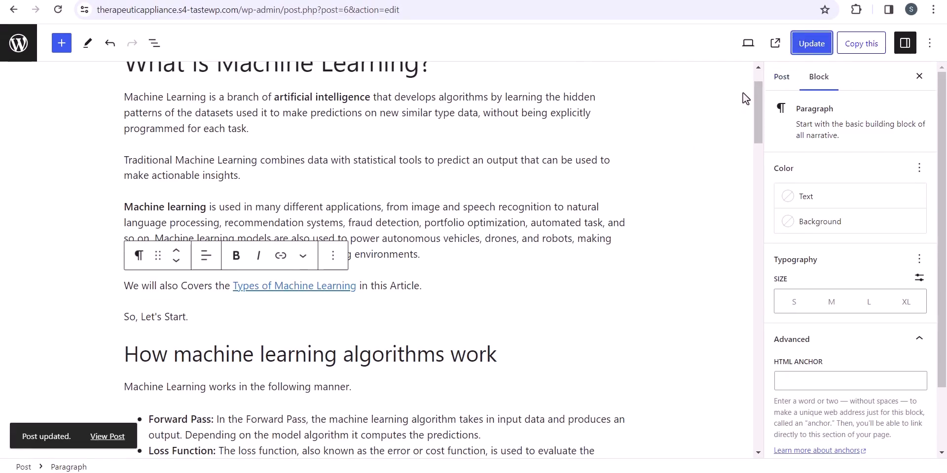
click(776, 44)
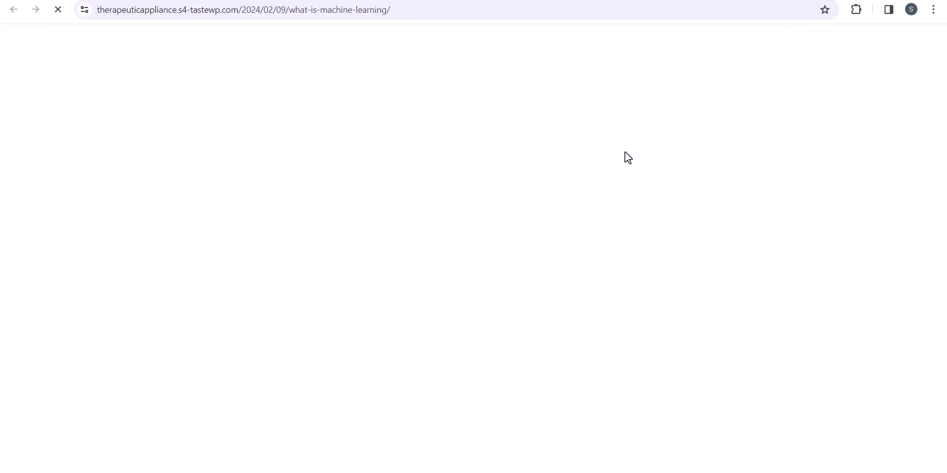
Test the "Types of Machine Learning" anchor link twice on the published page, returning to the page's beginning after each jump
scroll(486, 260, down, 5)
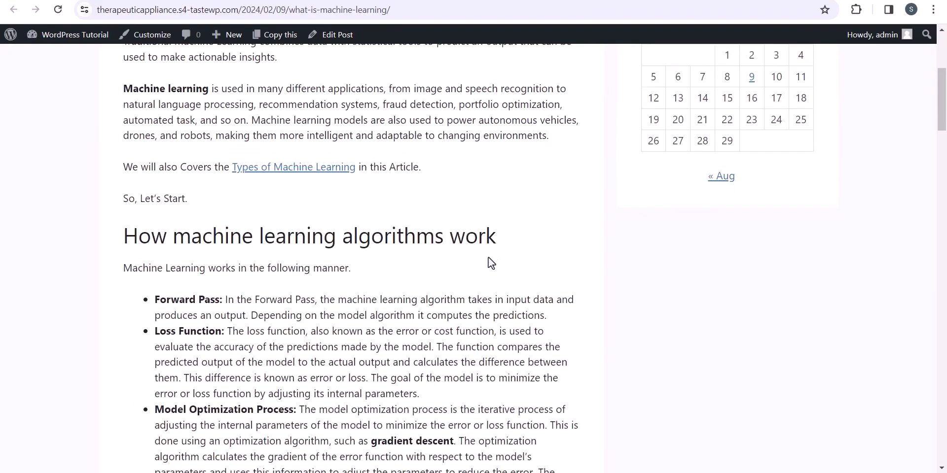
click(297, 164)
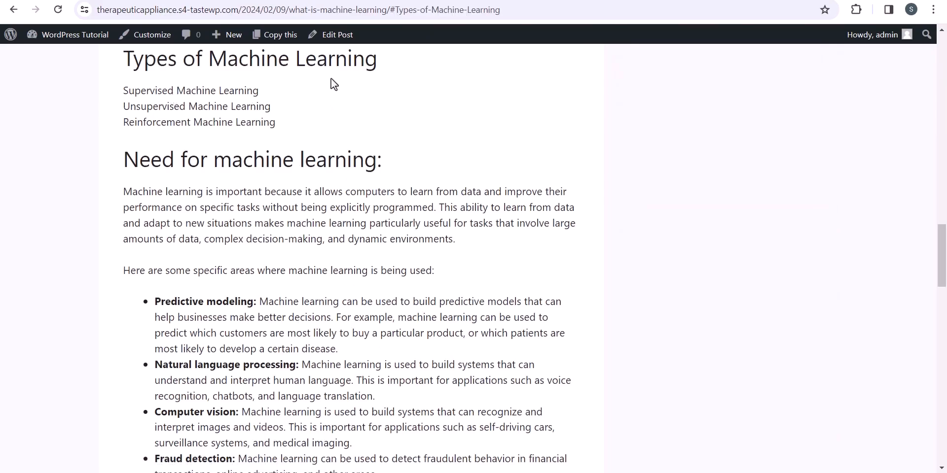
scroll(312, 79, up, 3)
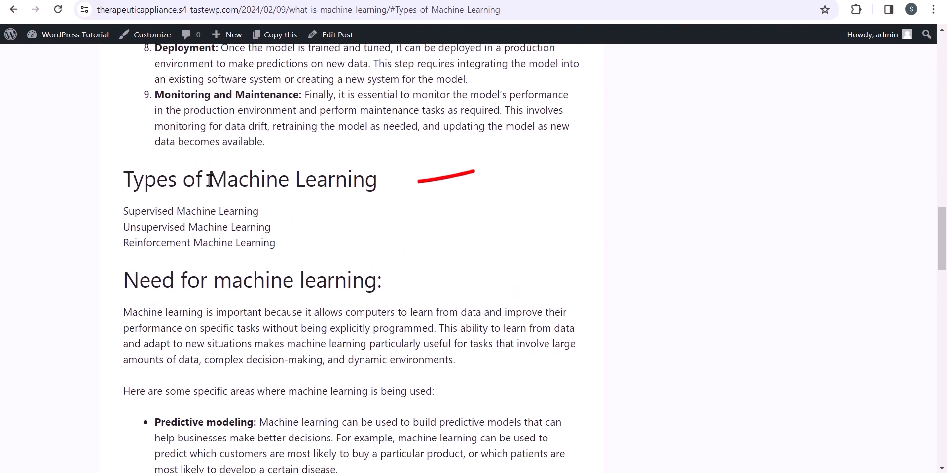
drag(942, 240, 944, 66)
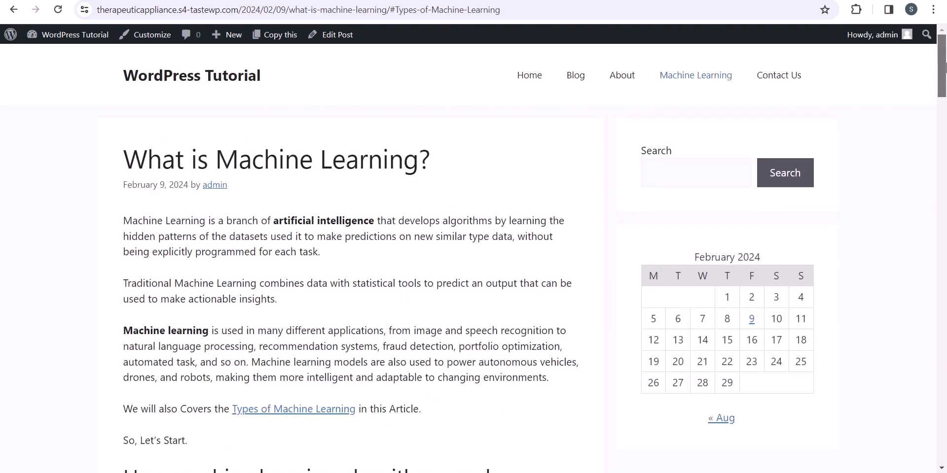
scroll(325, 291, down, 2)
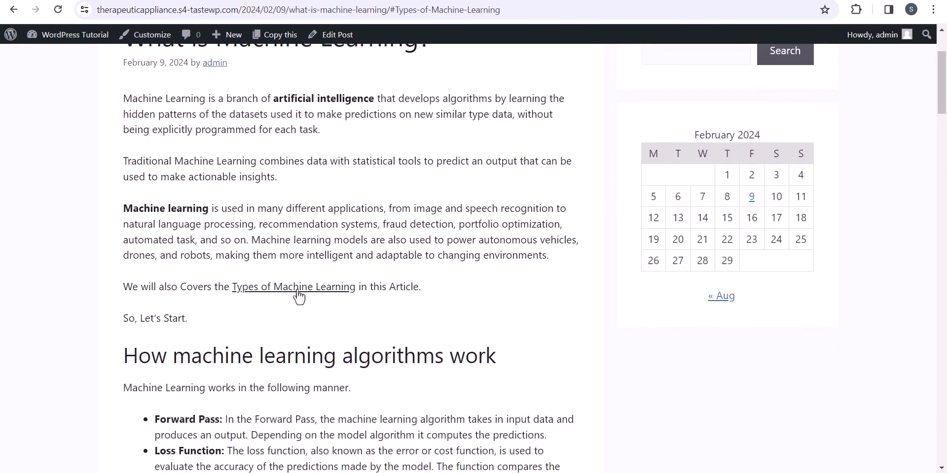
click(298, 288)
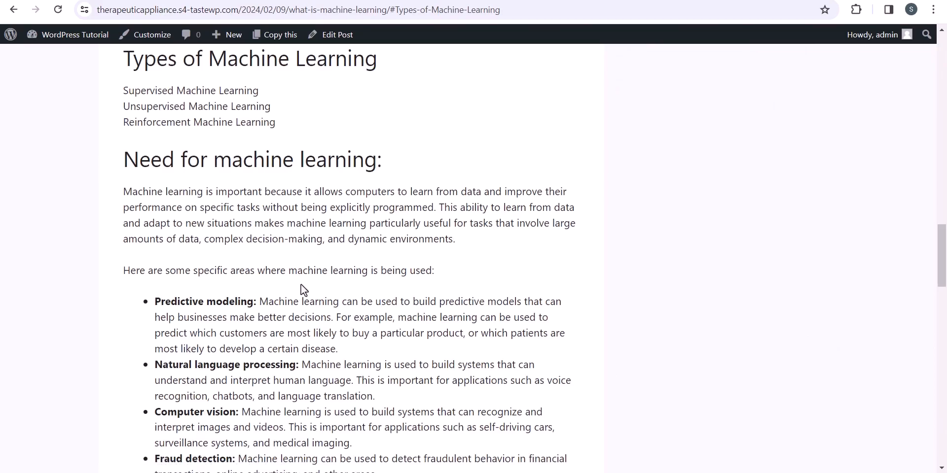
drag(942, 264, 946, 72)
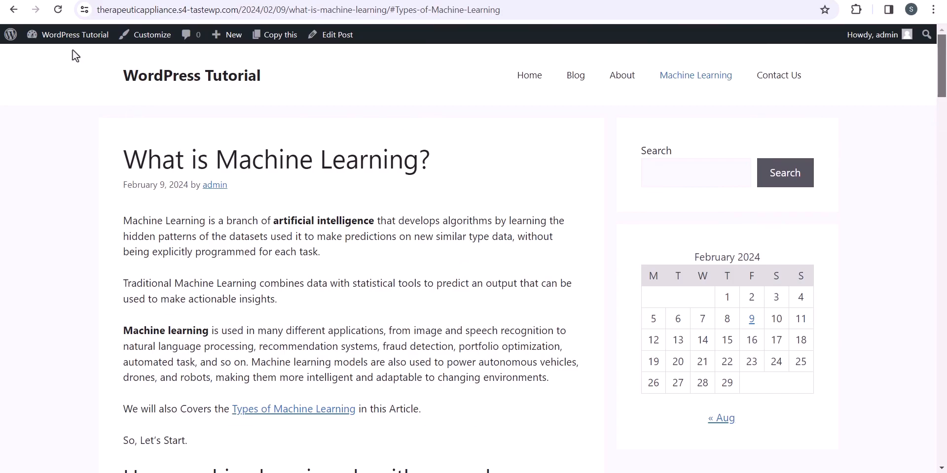
Go to the site's admin dashboard and open the Additional CSS section of the theme customizer
mouse_move(72, 42)
click(49, 58)
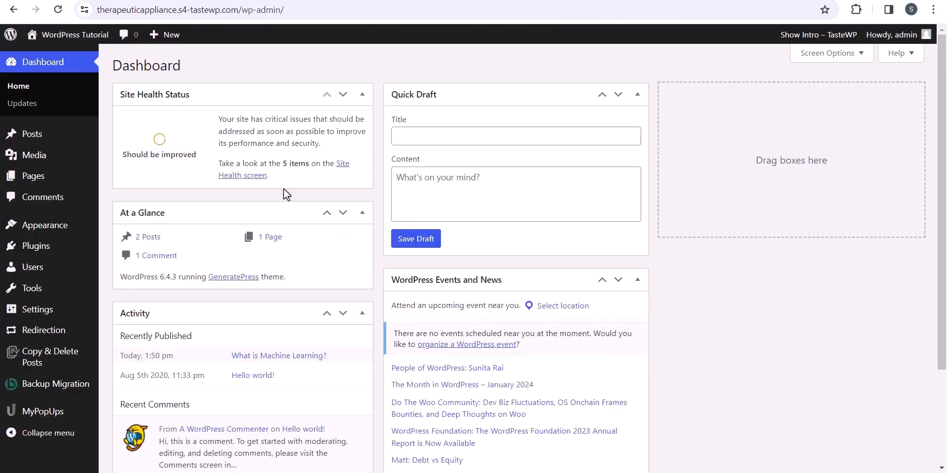
mouse_move(62, 236)
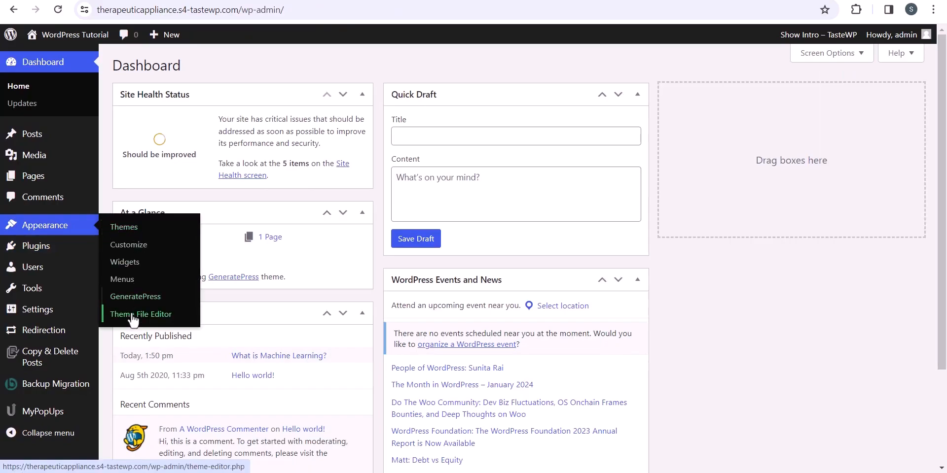
click(141, 249)
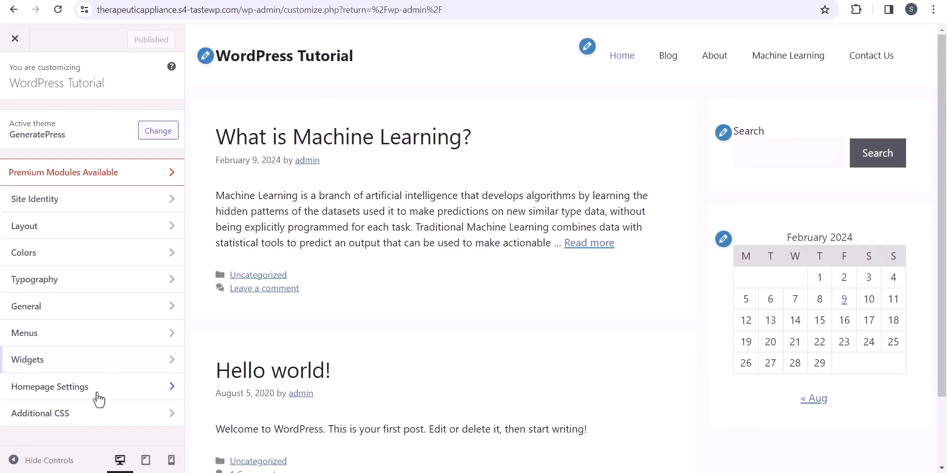
click(80, 413)
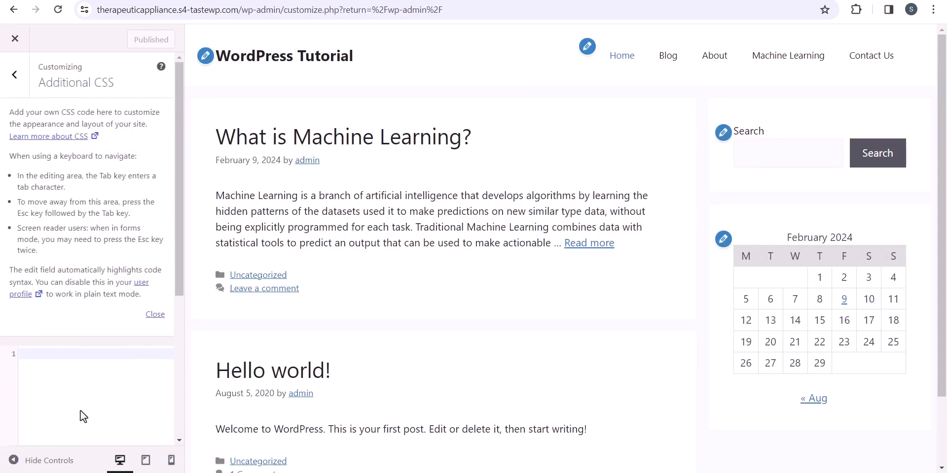
Copy the html scroll-behavior rules, including the prefers-reduced-motion block, from the open Notepad document into Additional CSS and publish the change
click(154, 316)
key(alt+Tab)
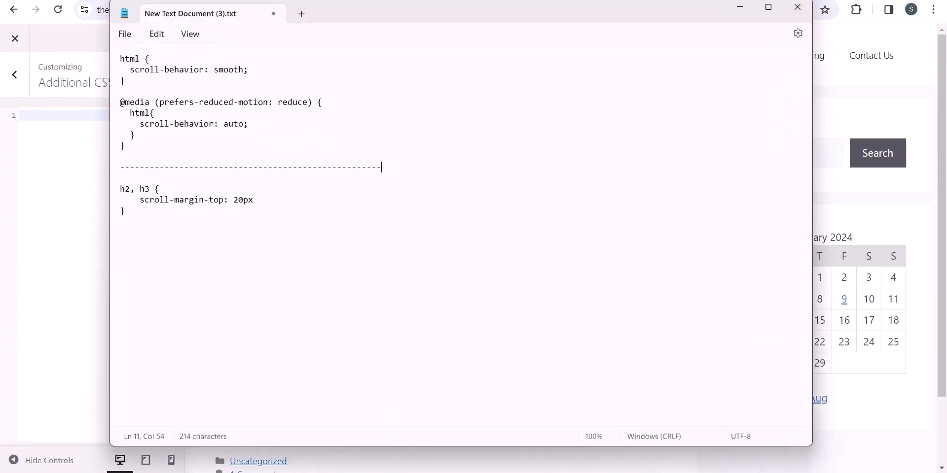
drag(124, 147, 108, 60)
key(ctrl+c)
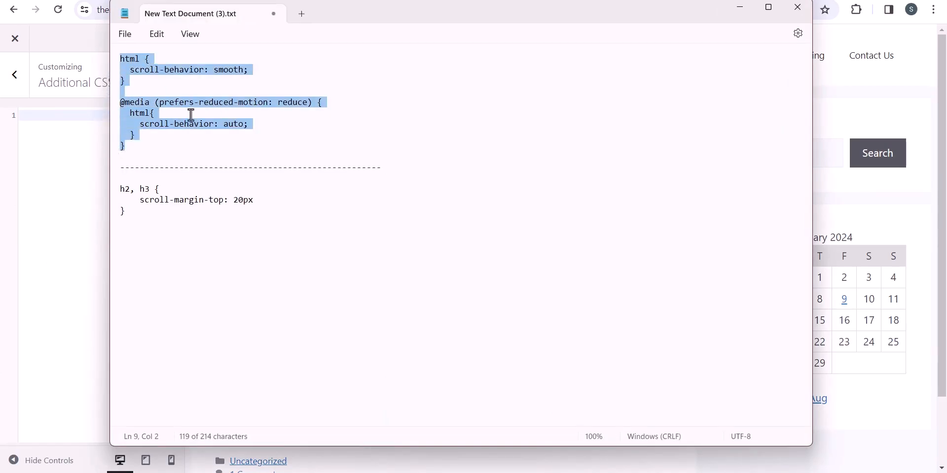
click(39, 115)
key(ctrl+v)
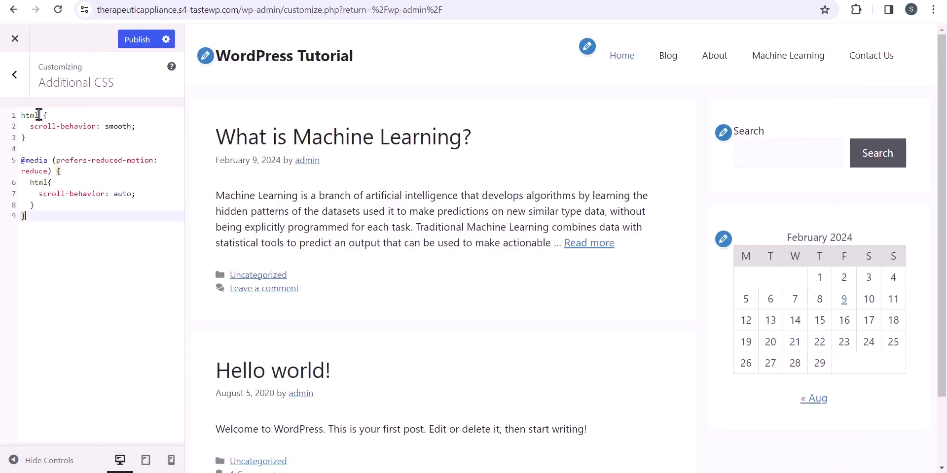
click(133, 43)
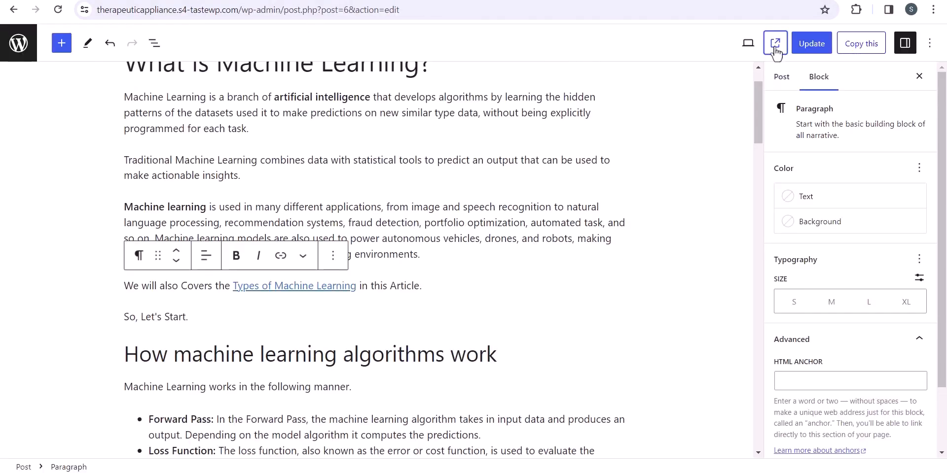
Open the published post from the editor and test the "Types of Machine Learning" link repeatedly, returning to the page's beginning between jumps
click(775, 48)
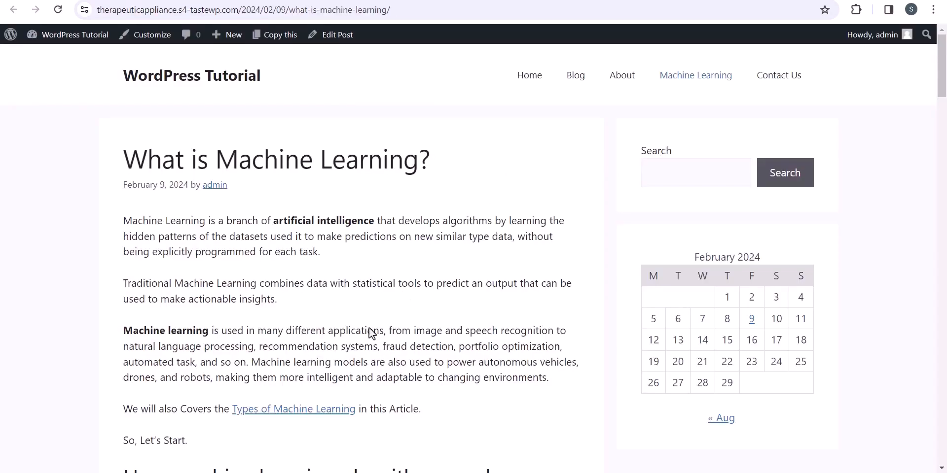
click(291, 417)
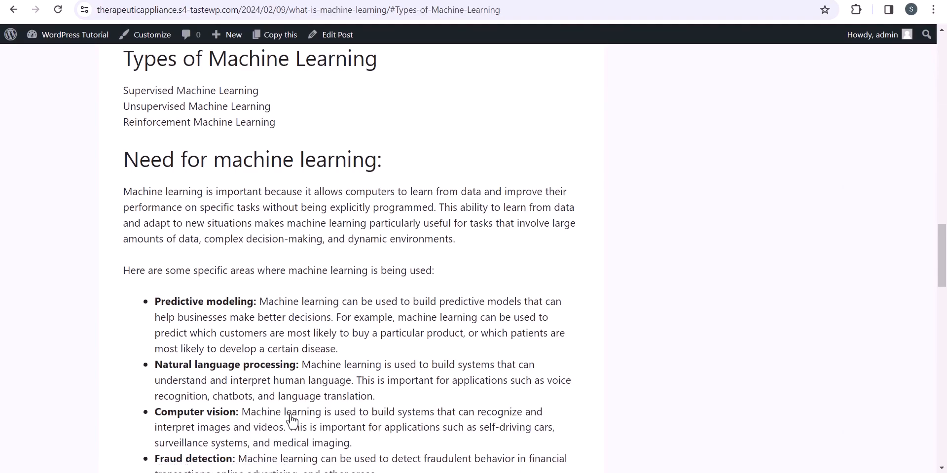
drag(942, 270, 943, 81)
click(302, 412)
drag(943, 265, 942, 71)
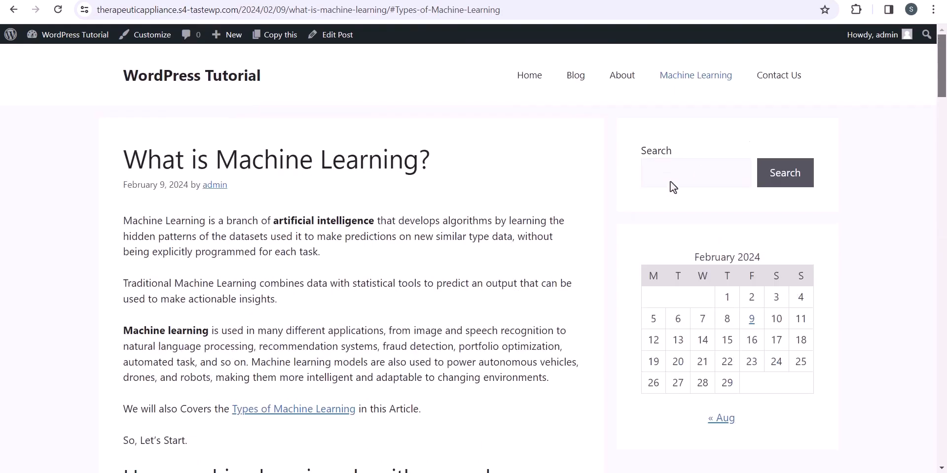
click(292, 410)
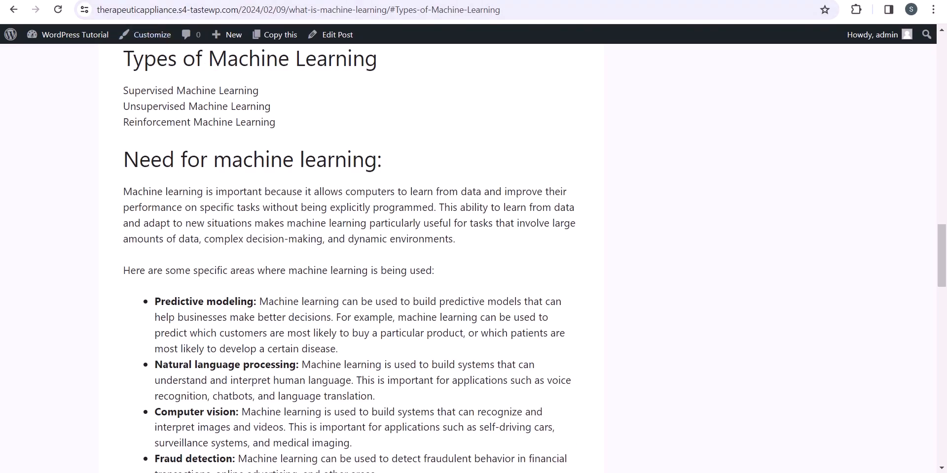
Append the "h2, h3" rule with scroll-margin-top: 20px from the Notepad document below the existing Additional CSS rules and publish
key(alt+Tab)
drag(132, 212, 109, 190)
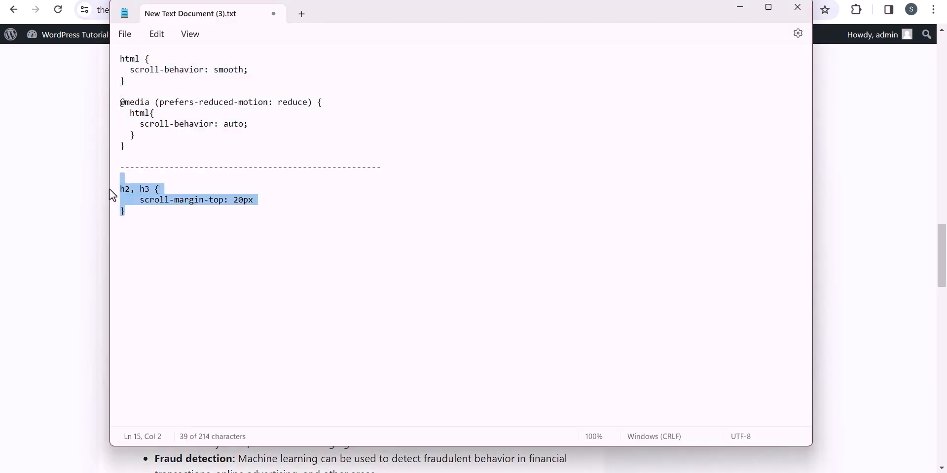
key(ctrl+c)
key(alt+Tab)
key(alt+Tab)
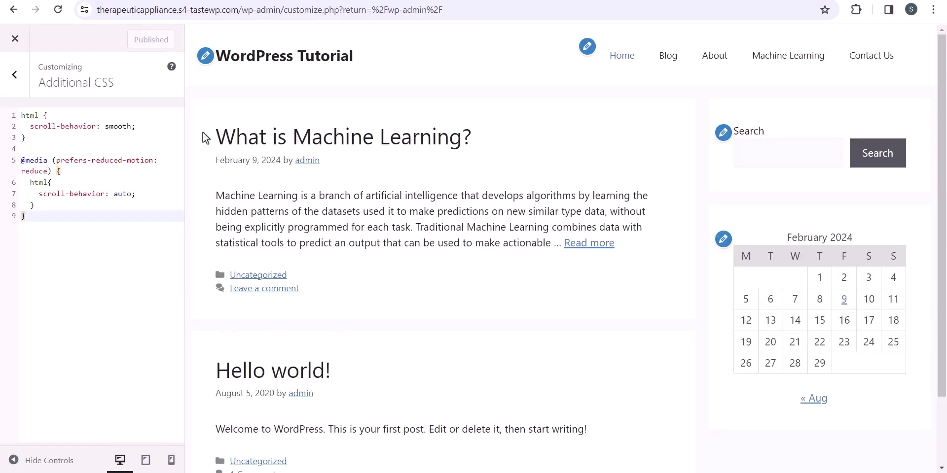
click(61, 209)
click(51, 215)
key(Return)
key(Return)
key(ctrl+v)
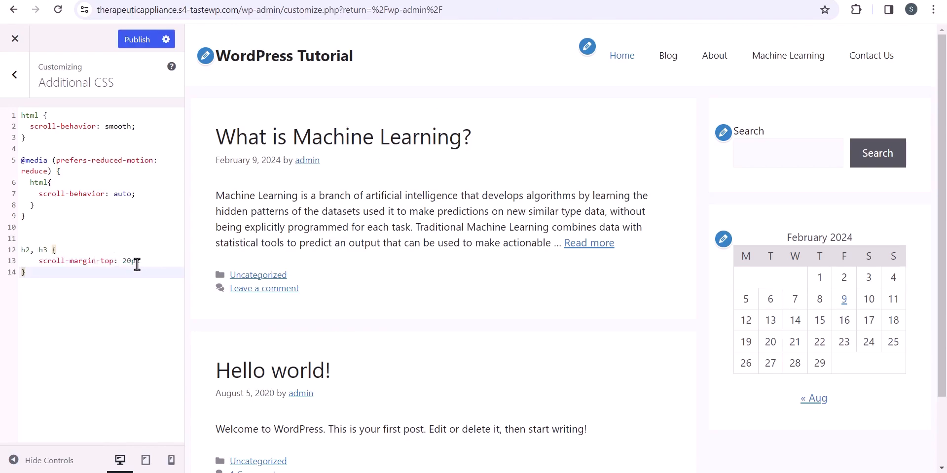
click(132, 41)
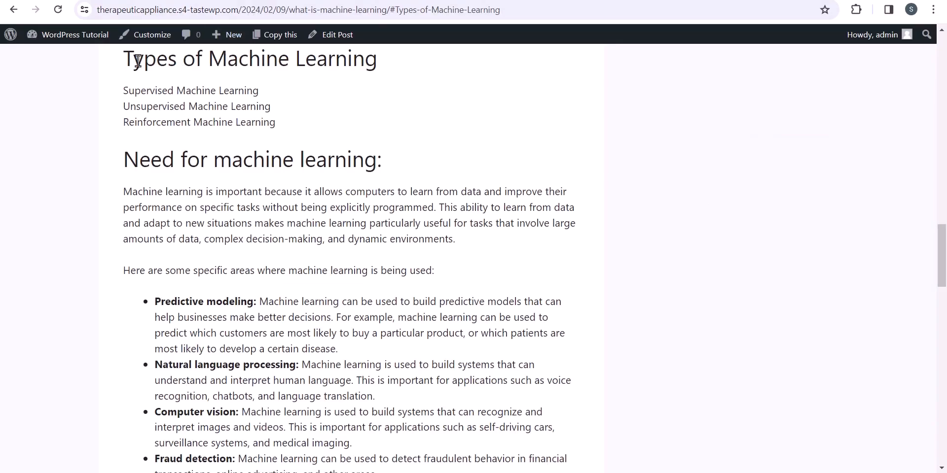
Reload the published post without #Types-of-Machine-Learning in its address and test the "Types of Machine Learning" link again
drag(943, 237, 943, 46)
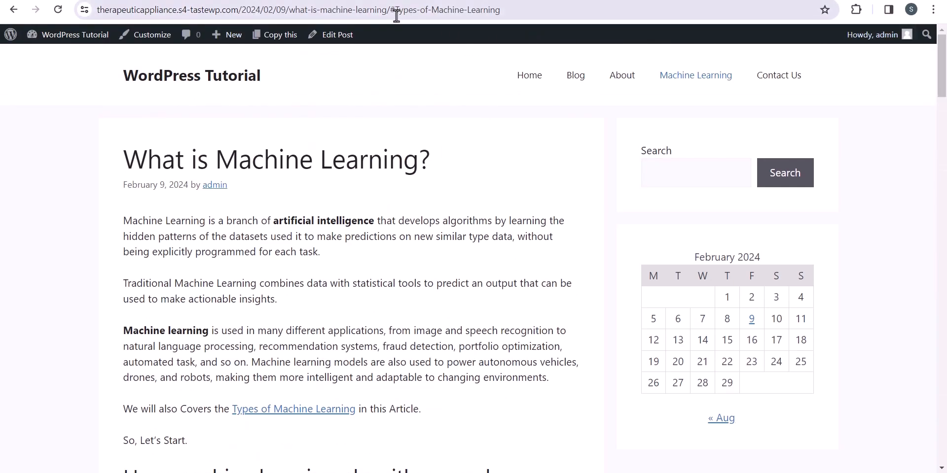
drag(391, 11, 524, 5)
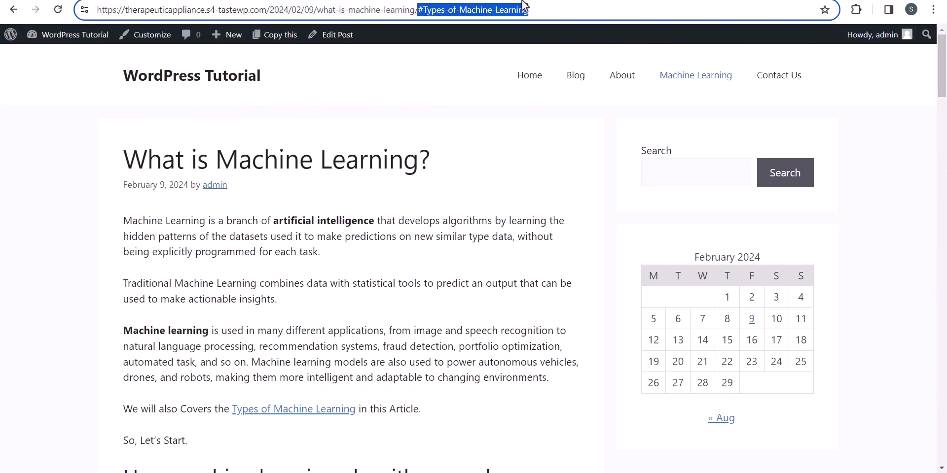
key(BackSpace)
key(Return)
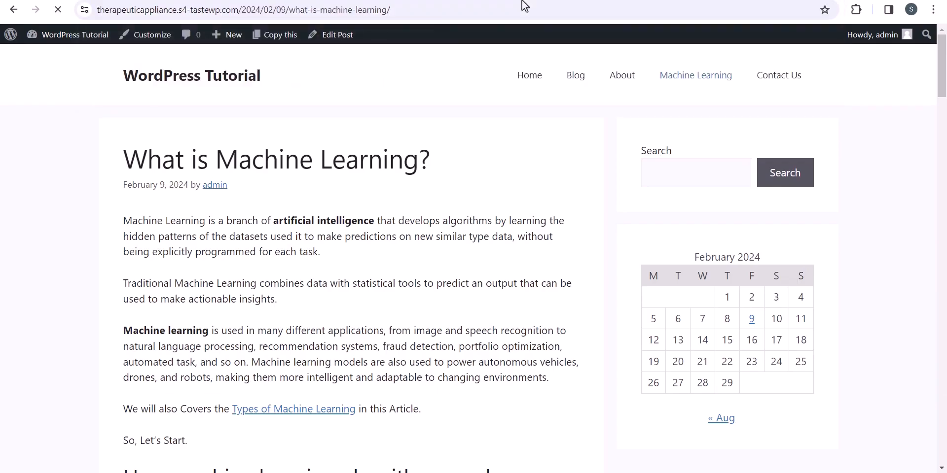
scroll(475, 257, down, 2)
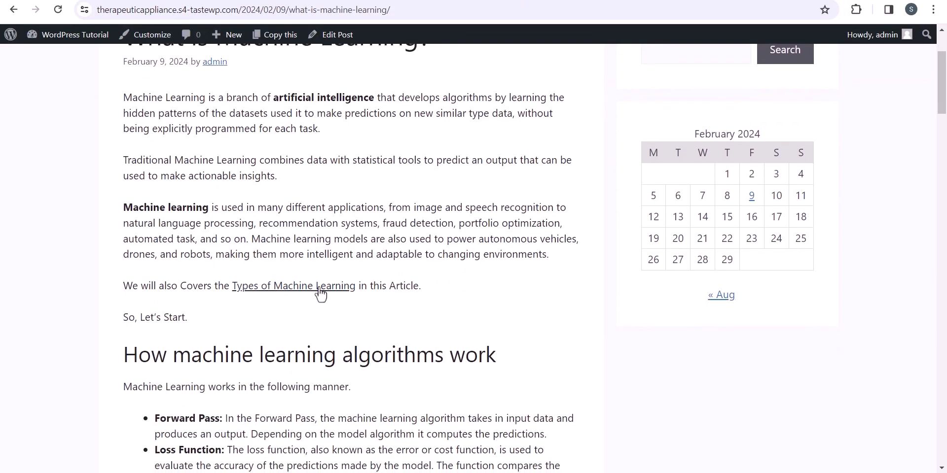
click(318, 286)
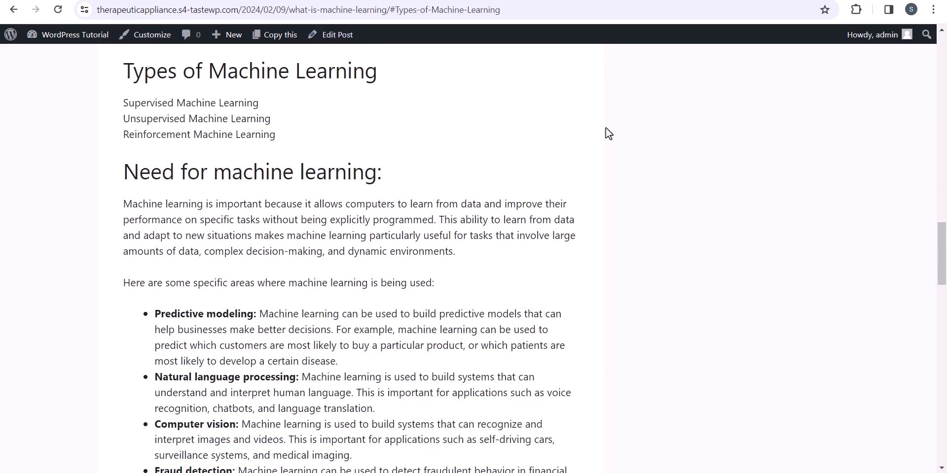
drag(942, 236, 941, 41)
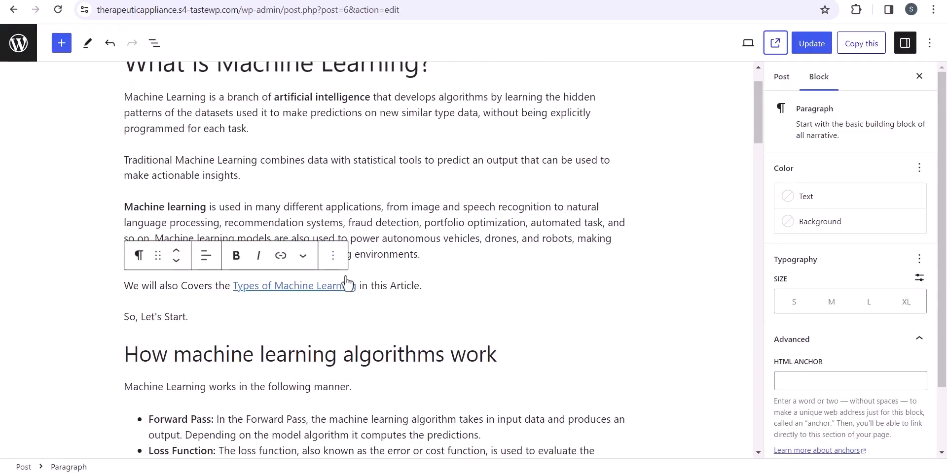
Copy the post's heading outline and paste it as plain text into a new paragraph after "So, Let's Start."
click(192, 318)
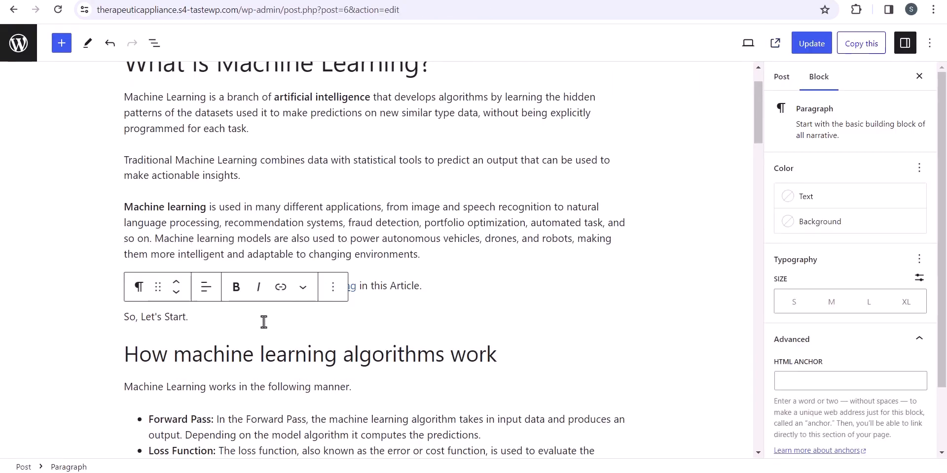
key(Return)
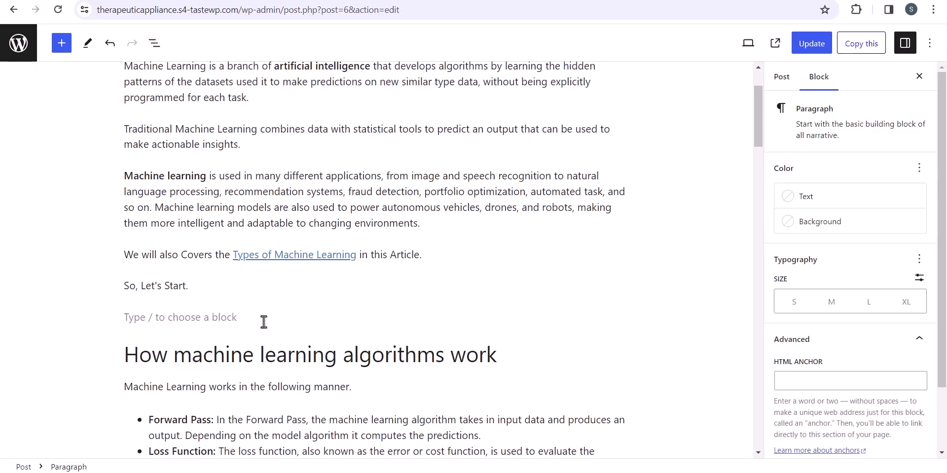
click(155, 43)
click(113, 77)
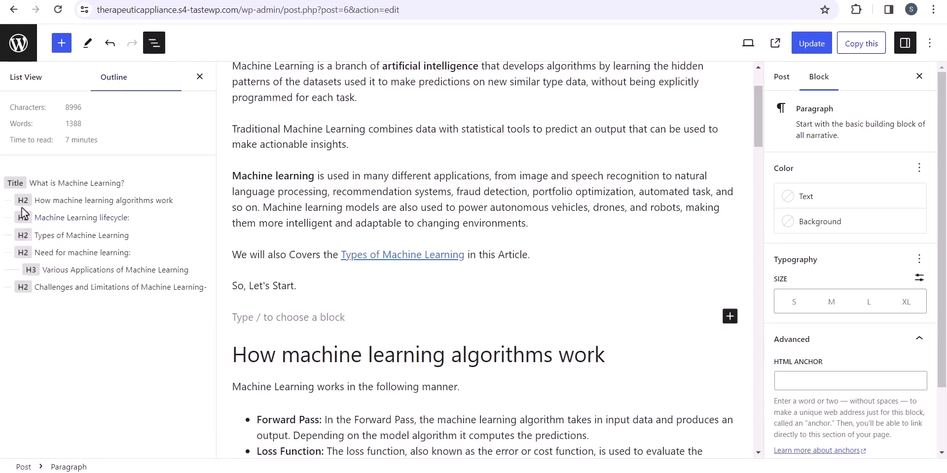
click(38, 200)
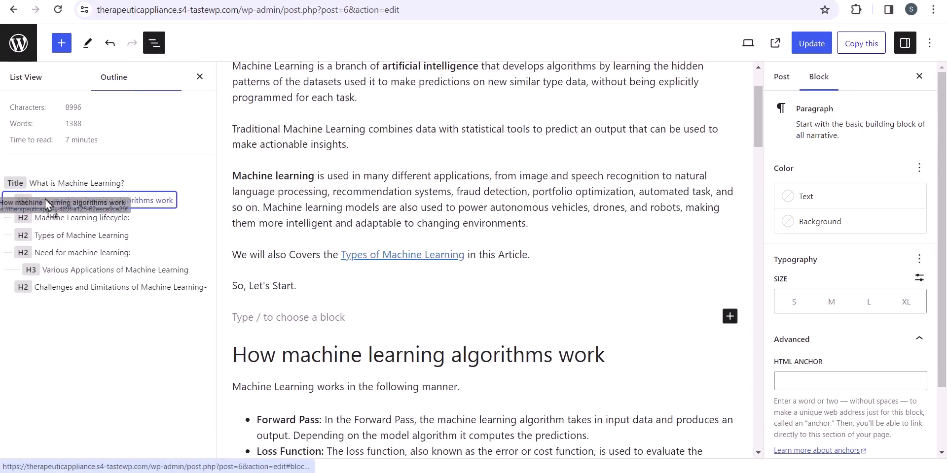
drag(30, 182, 211, 290)
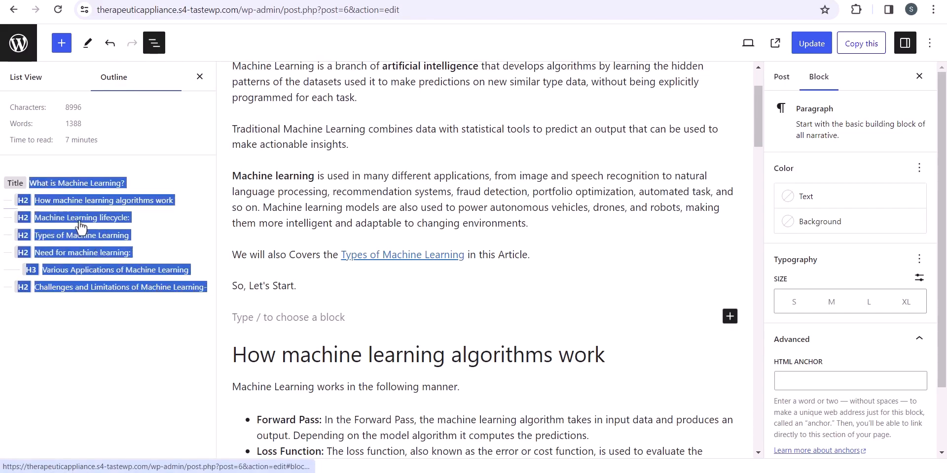
click(200, 76)
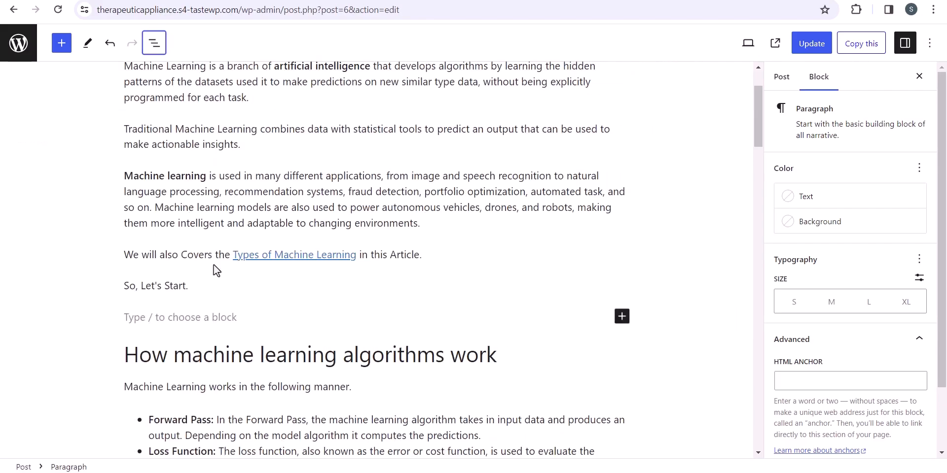
right_click(151, 314)
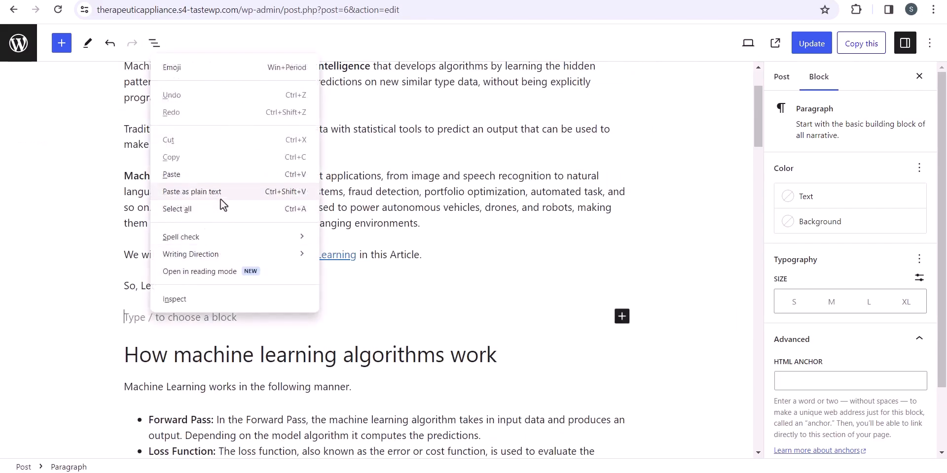
click(207, 197)
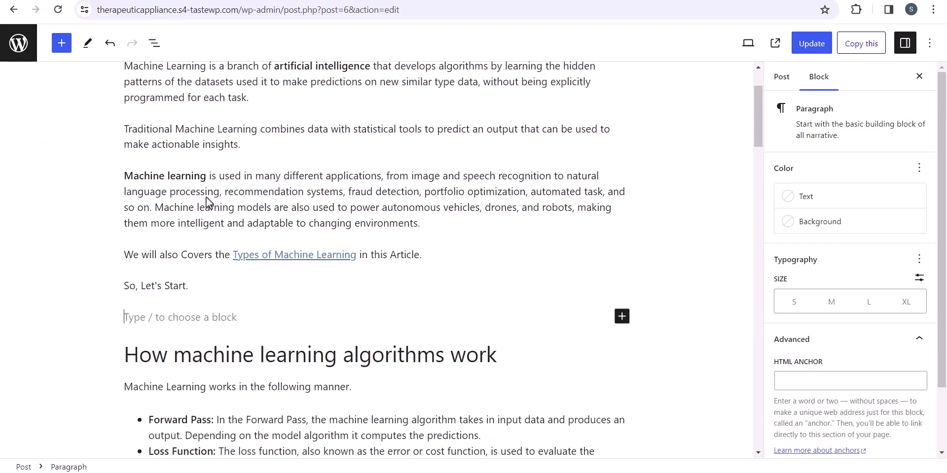
Remove the H2 and H3 labels and the leftover blank line from the pasted heading list
scroll(215, 235, up, 1)
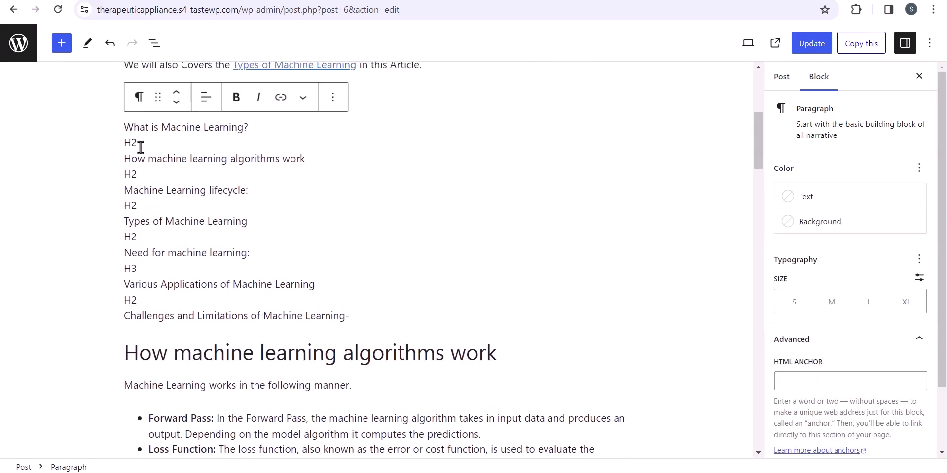
double_click(124, 148)
key(BackSpace)
double_click(209, 178)
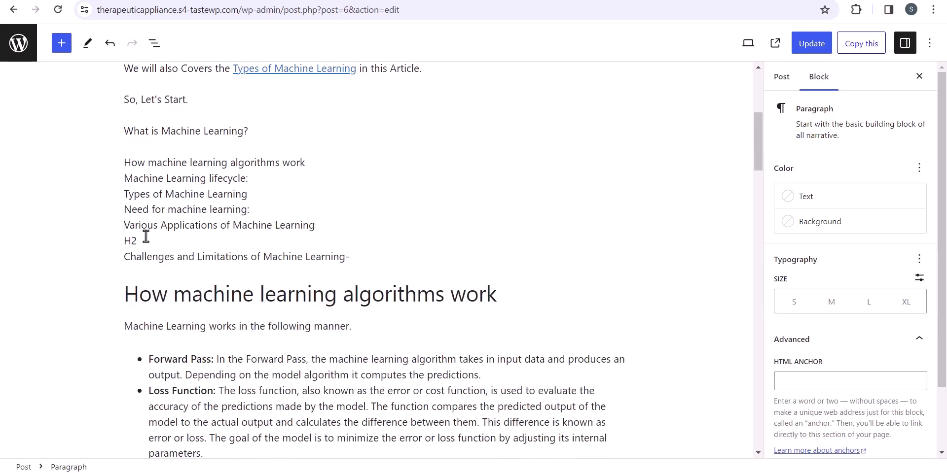
double_click(144, 238)
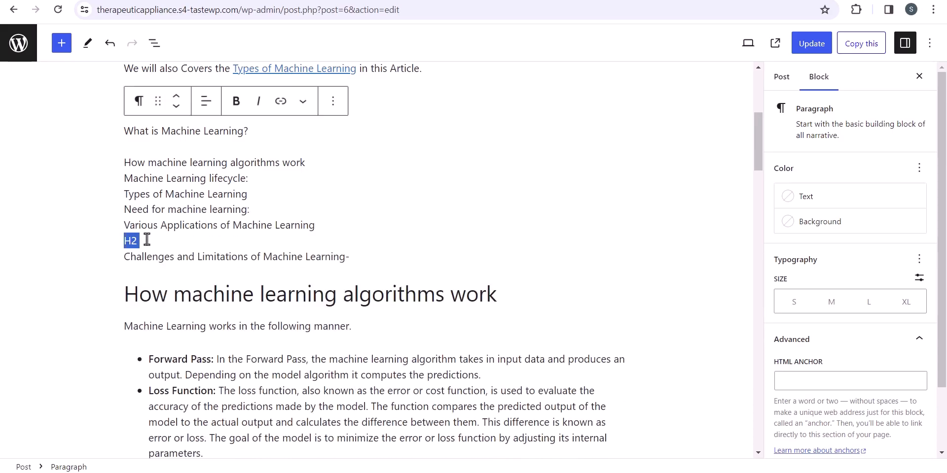
key(BackSpace)
key(Delete)
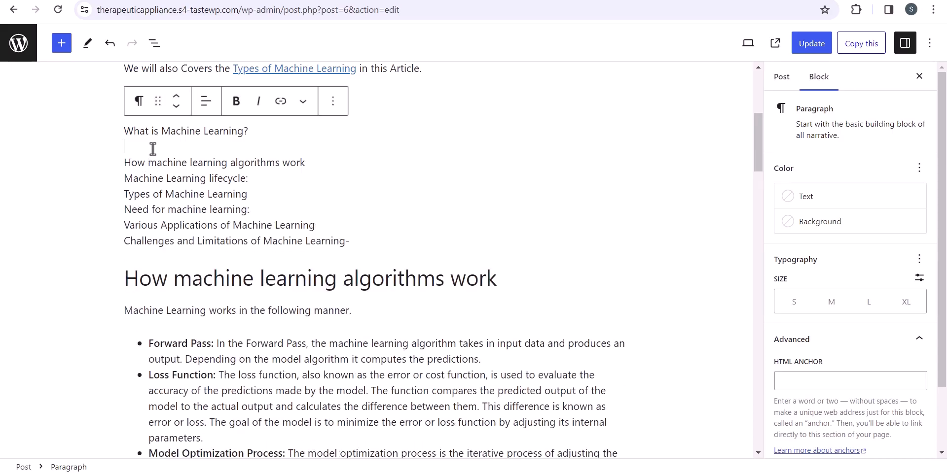
key(BackSpace)
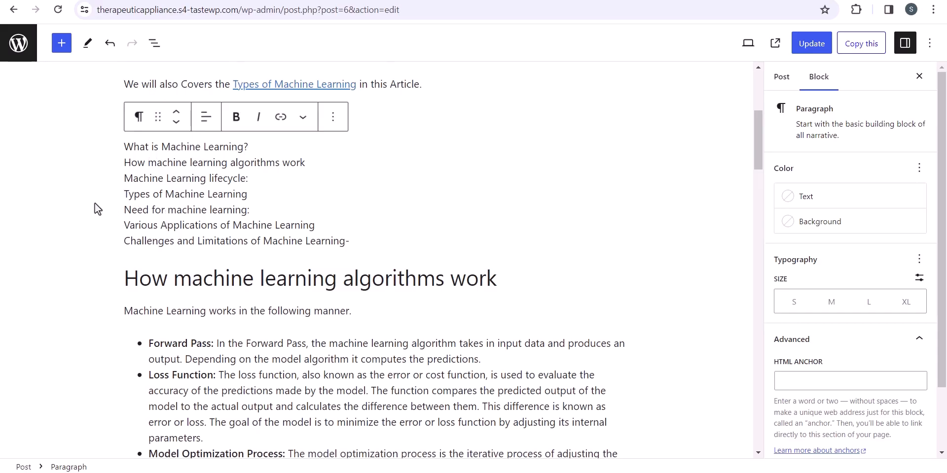
Strip the colon from "Need for machine learning" and the hyphen from the list's last line, and delete the "What is Machine Learning?" line
key(ctrl+z)
triple_click(188, 208)
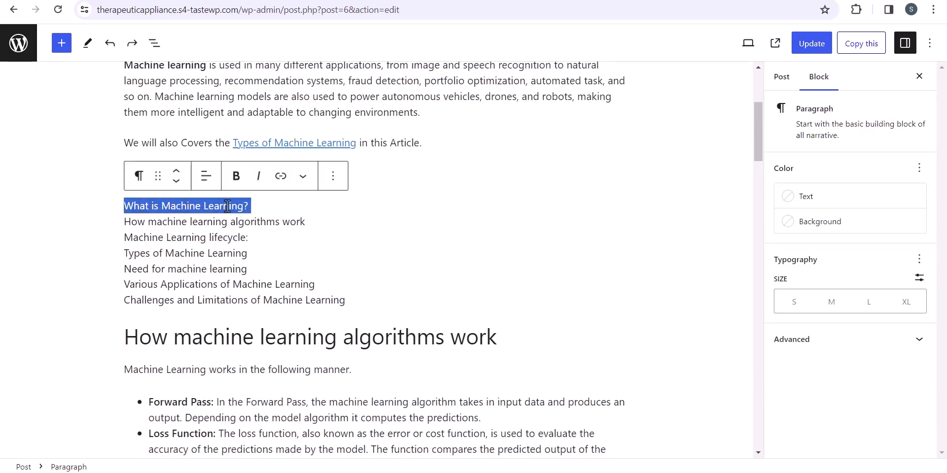
key(BackSpace)
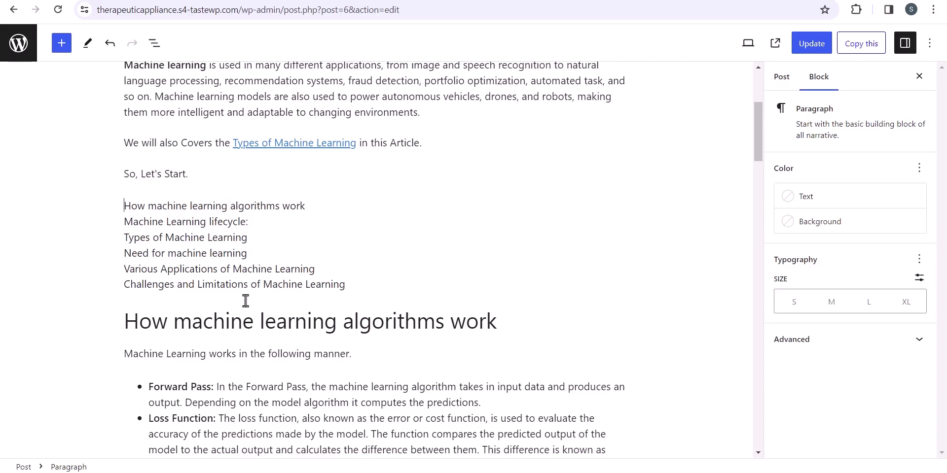
Set the HTML anchor of the "How machine learning algorithms work" heading to How-machine-learning-algorithms-work
click(282, 319)
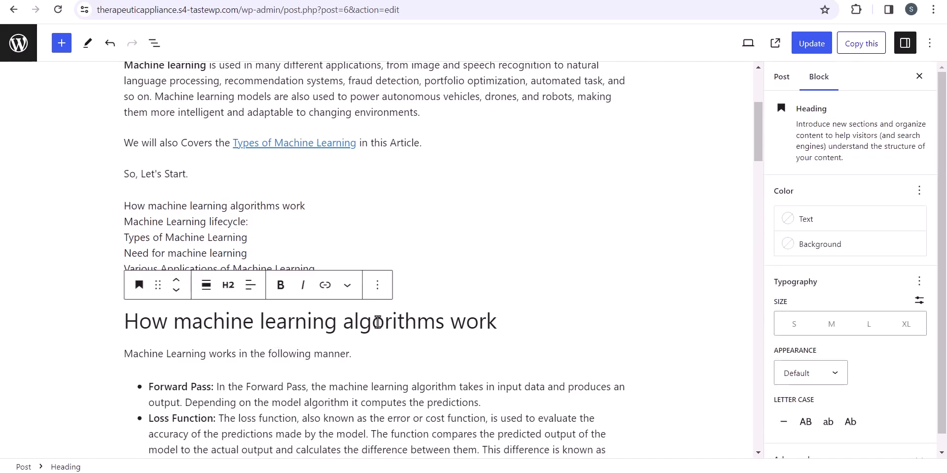
scroll(838, 385, down, 1)
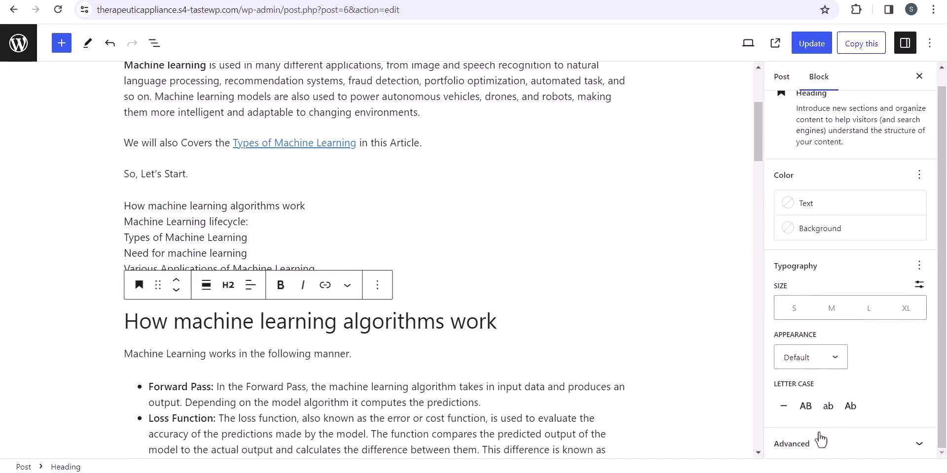
click(834, 440)
scroll(832, 434, down, 4)
click(821, 312)
click(385, 320)
triple_click(384, 319)
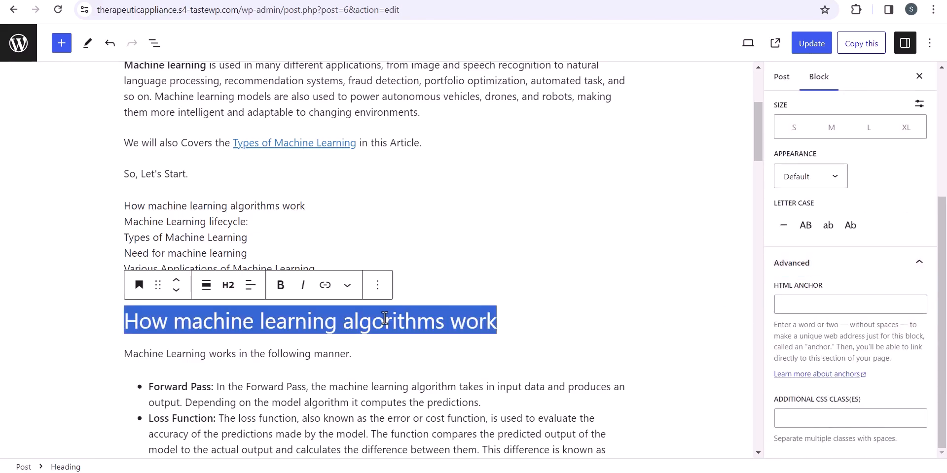
click(801, 306)
text(How-machine-learning-algorithms-work)
Copy that anchor and link the list line "How machine learning algorithms work" to #How-machine-learning-algorithms-work
double_click(798, 306)
triple_click(798, 306)
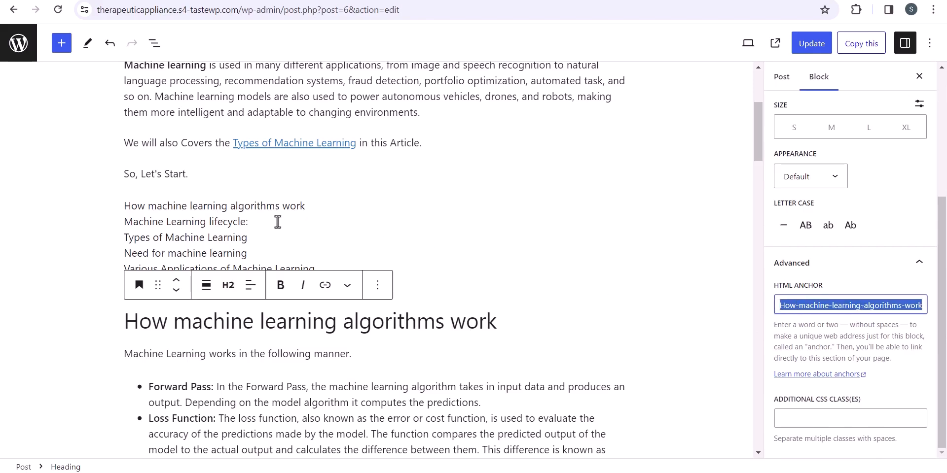
triple_click(254, 206)
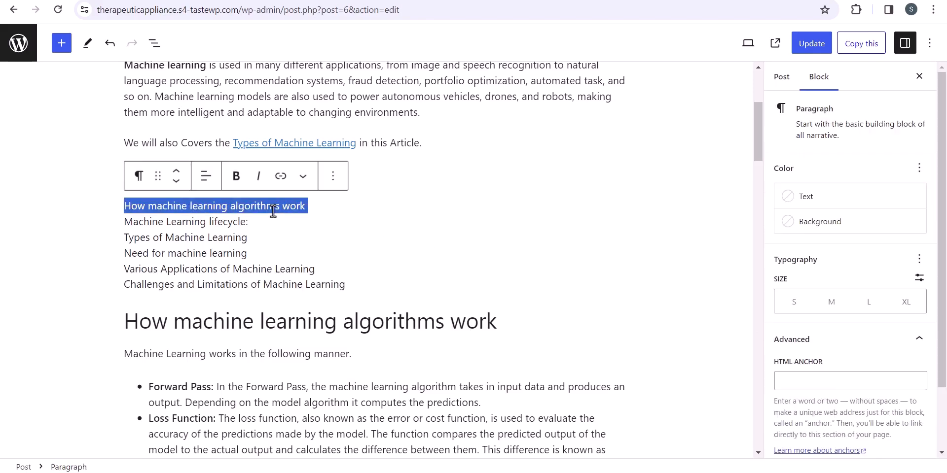
click(280, 176)
text(#)
text(how-machine-learning-algorithms-work)
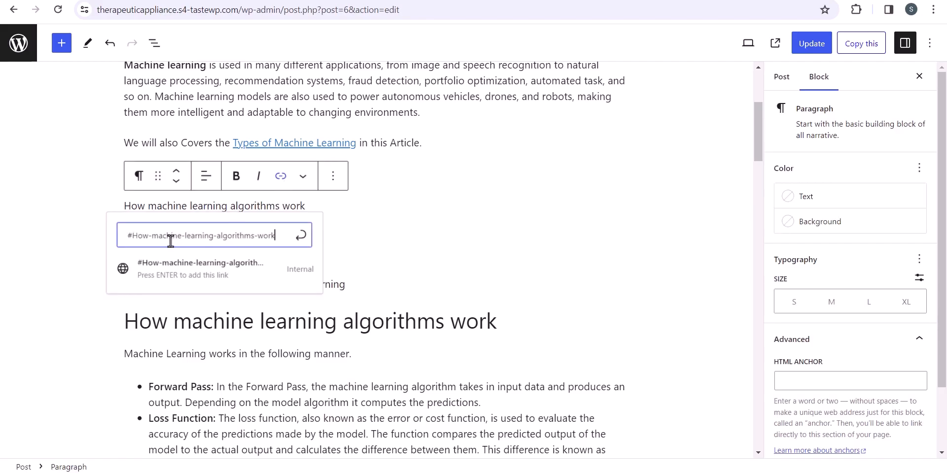
click(301, 235)
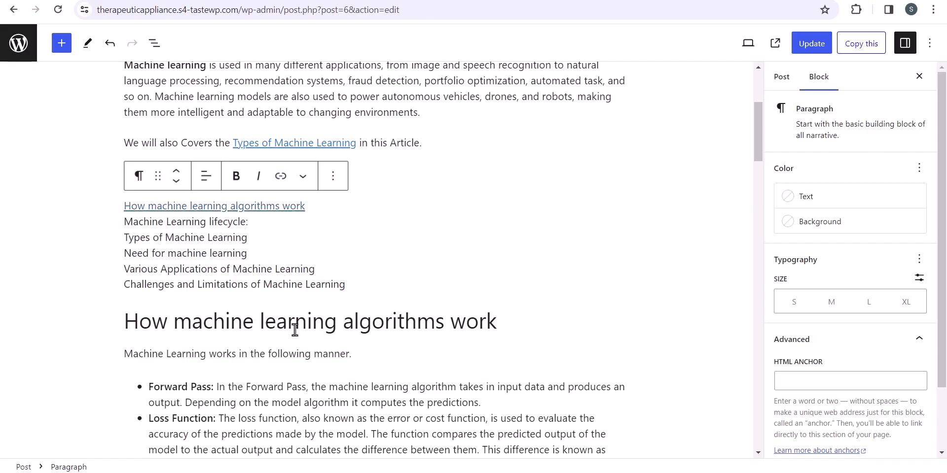
Set the HTML anchor of the "Machine Learning lifecycle:" heading to Machine-Learning-lifecycle, without the colon
scroll(267, 322, down, 10)
scroll(249, 194, up, 1)
triple_click(250, 187)
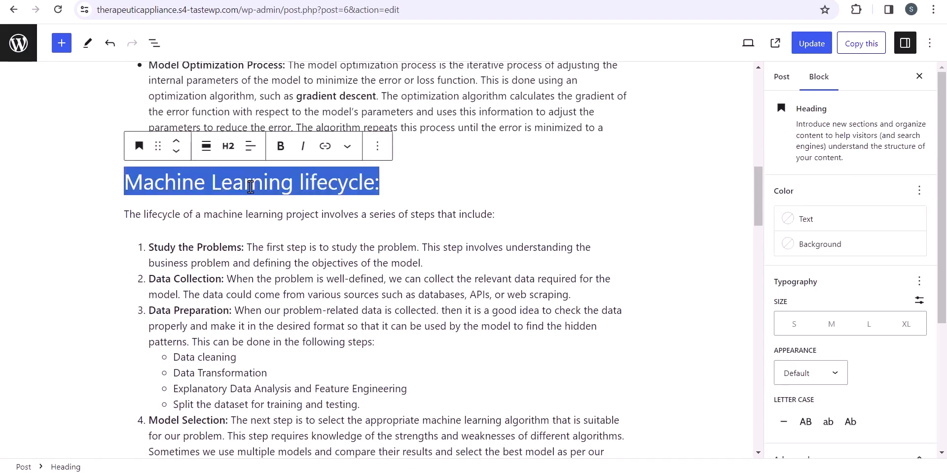
scroll(813, 404, down, 4)
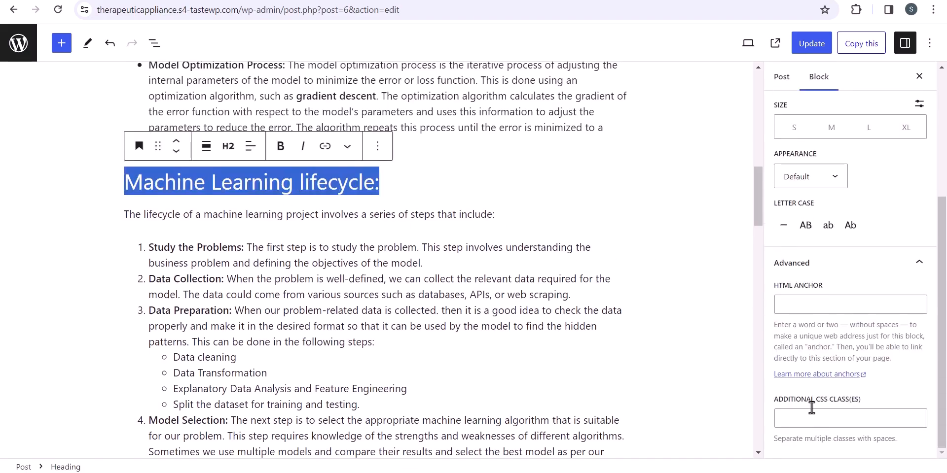
click(812, 308)
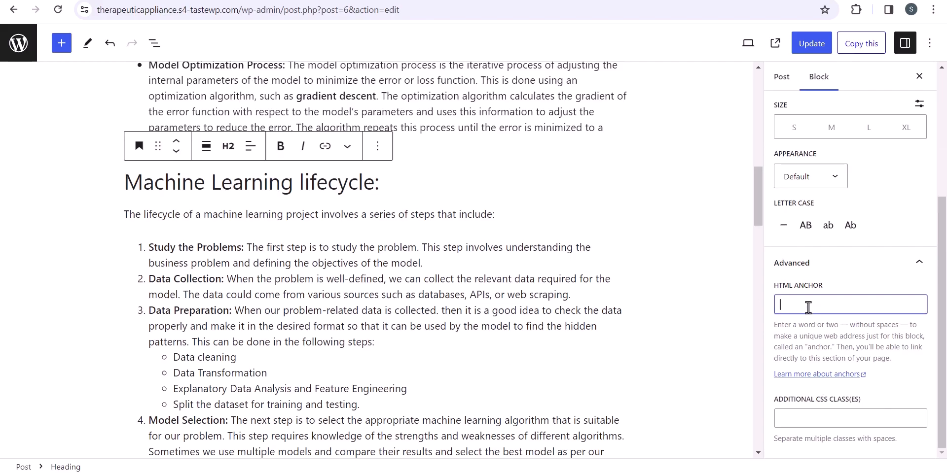
text(Machine-Learning-lifecycle:)
Copy the lifecycle anchor and link the list line "Machine Learning lifecycle:" to #Machine-Learning-lifecycle
triple_click(857, 301)
key(ctrl+c)
scroll(453, 269, up, 9)
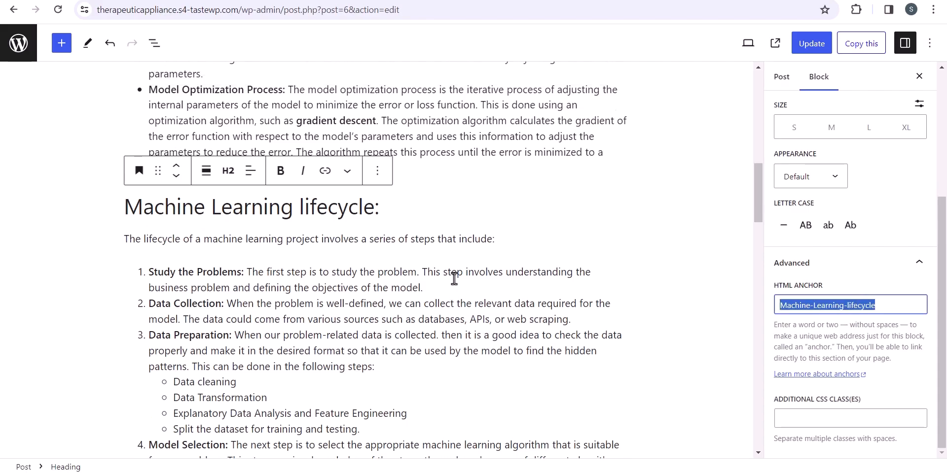
triple_click(205, 218)
click(280, 174)
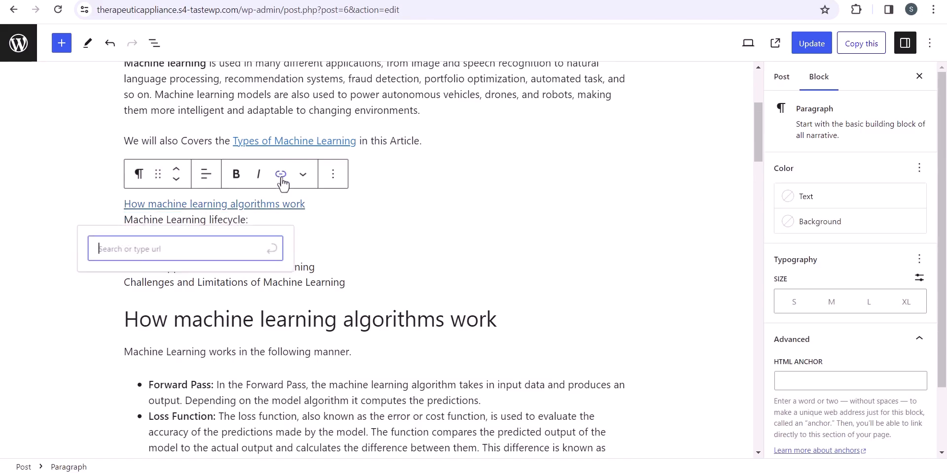
text(#)
key(ctrl+v)
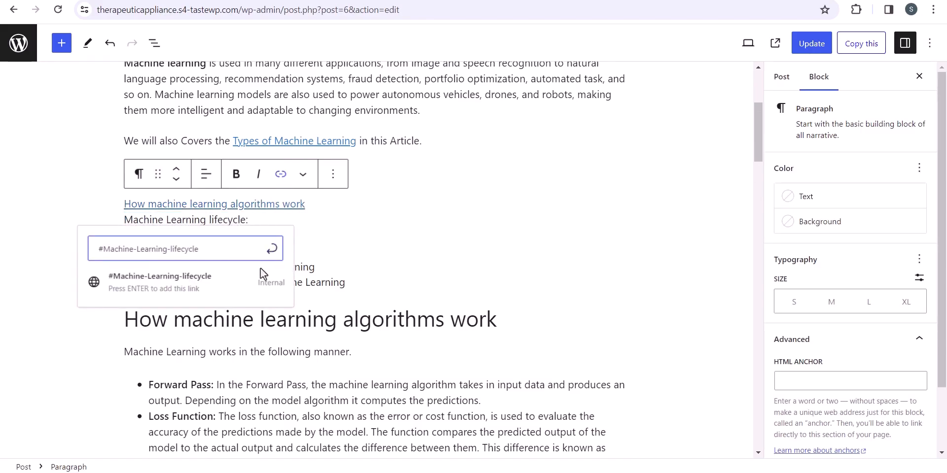
click(271, 249)
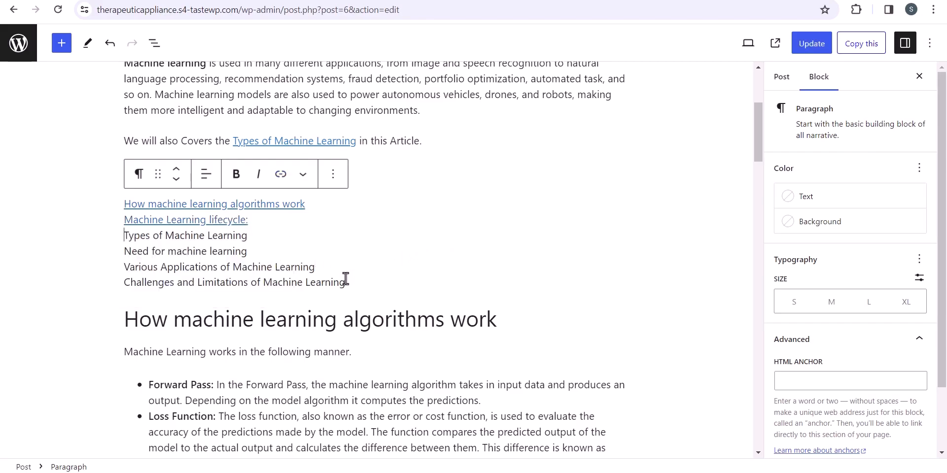
Copy the "Types of Machine Learning" heading's existing anchor and link the matching list line to #Types-of-Machine-Learning
scroll(345, 278, down, 18)
triple_click(276, 159)
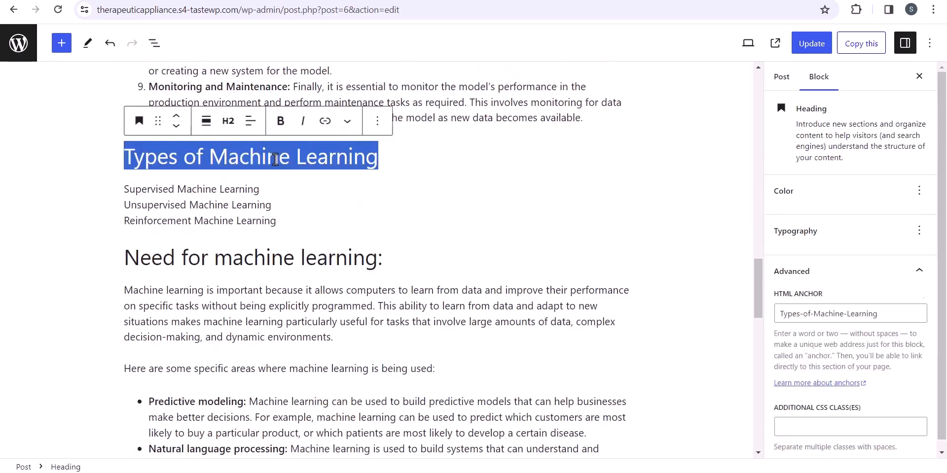
scroll(852, 306, down, 4)
triple_click(854, 306)
scroll(615, 311, up, 18)
triple_click(225, 237)
click(281, 177)
text(#)
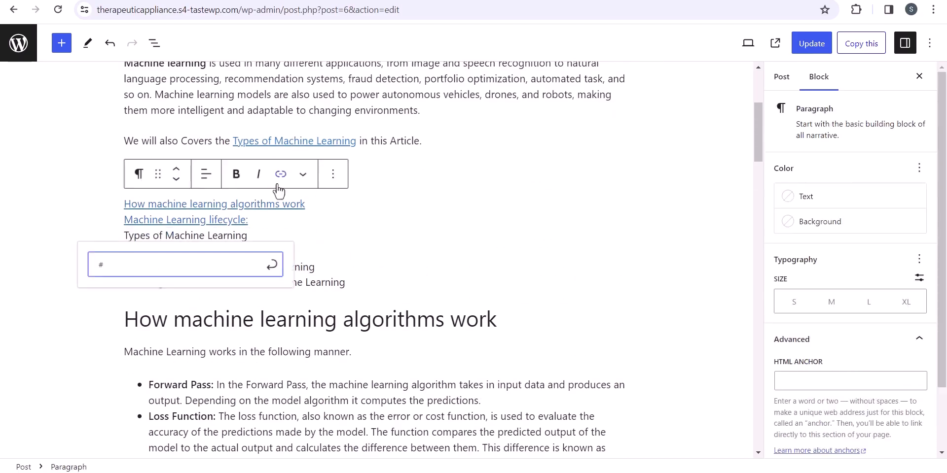
Set the HTML anchor of the "Need for machine learning:" heading to Need-for-machine-learning and copy it
scroll(376, 283, down, 20)
triple_click(277, 196)
scroll(852, 296, down, 4)
triple_click(821, 305)
key(ctrl+c)
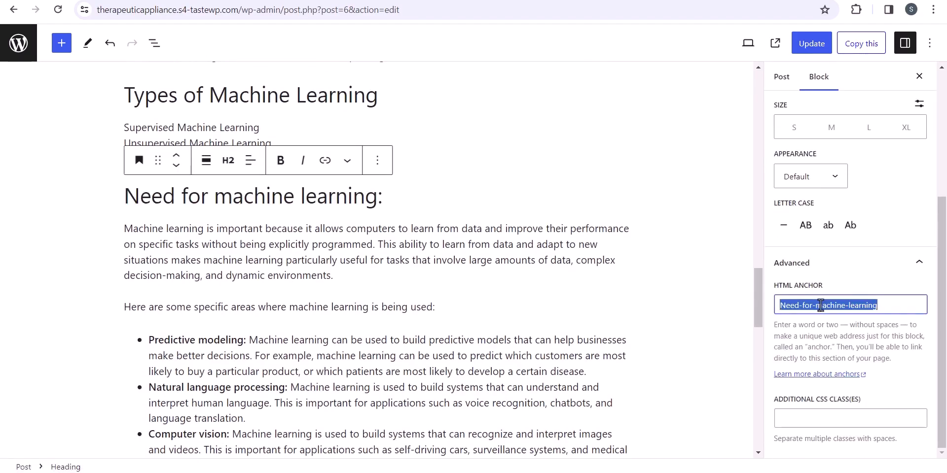
Link the list line "Need for machine learning" to #Need-for-machine-learning
scroll(444, 281, up, 20)
triple_click(205, 250)
click(280, 175)
text(#)
key(ctrl+v)
click(272, 279)
Set the "Various Applications of Machine Learning" heading's HTML anchor to Various-Applications-of-Machine-Learning and copy it
scroll(365, 269, down, 20)
scroll(364, 268, down, 5)
triple_click(526, 335)
scroll(838, 305, down, 4)
triple_click(838, 305)
key(ctrl+c)
Link the list line "Various Applications of Machine Learning" to #Various-Applications-of-Machine-Learning
scroll(321, 254, up, 10)
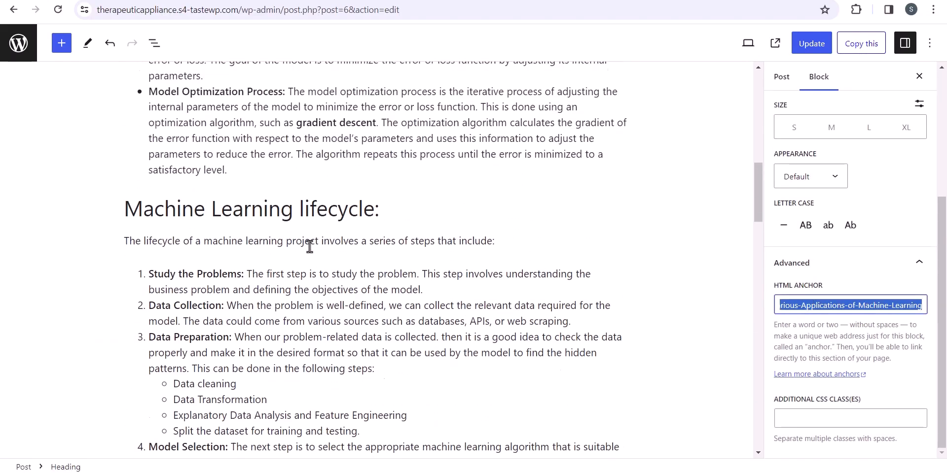
scroll(321, 254, up, 7)
triple_click(257, 206)
click(279, 114)
text(#)
key(ctrl+v)
click(304, 235)
Set the HTML anchor of the "Challenges and Limitations of Machine Learning-" heading to the shortened Challenges-and-Limitations
scroll(394, 280, down, 20)
triple_click(271, 273)
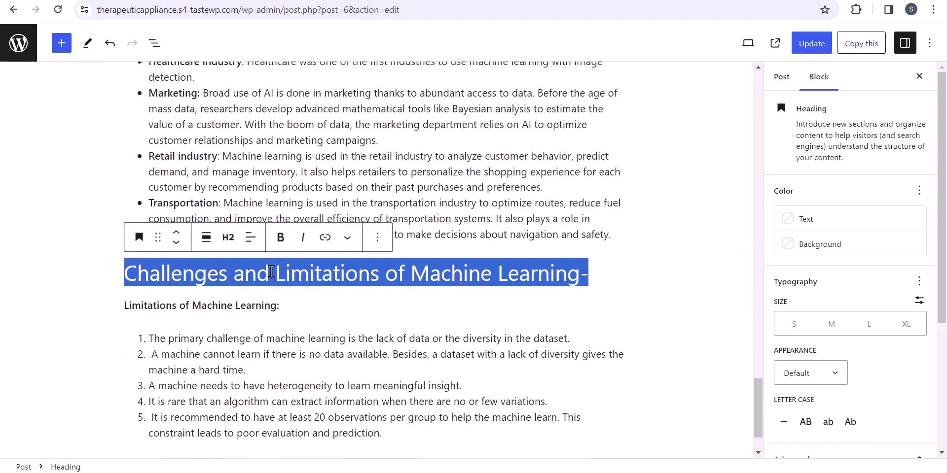
key(ctrl+c)
scroll(811, 310, down, 4)
triple_click(811, 311)
key(ctrl+v)
drag(840, 311, 927, 303)
key(BackSpace)
Copy the shortened anchor and link the list line "Challenges and Limitations of Machine Learning" to #Challenges-and-Limitations
triple_click(897, 309)
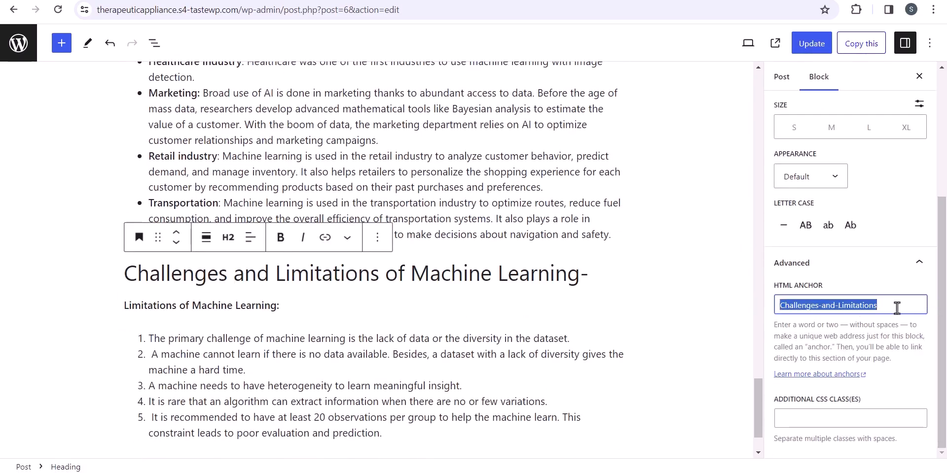
key(ctrl+c)
scroll(233, 257, up, 20)
triple_click(230, 220)
click(281, 115)
text(#)
key(ctrl+v)
key(Return)
scroll(385, 221, up, 1)
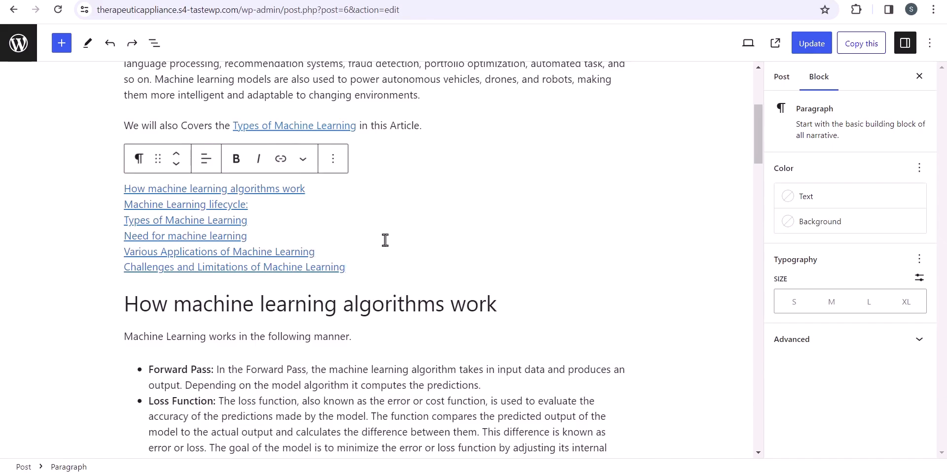
Transform the paragraph of six heading links into a numbered list and update the post
drag(313, 259, 123, 187)
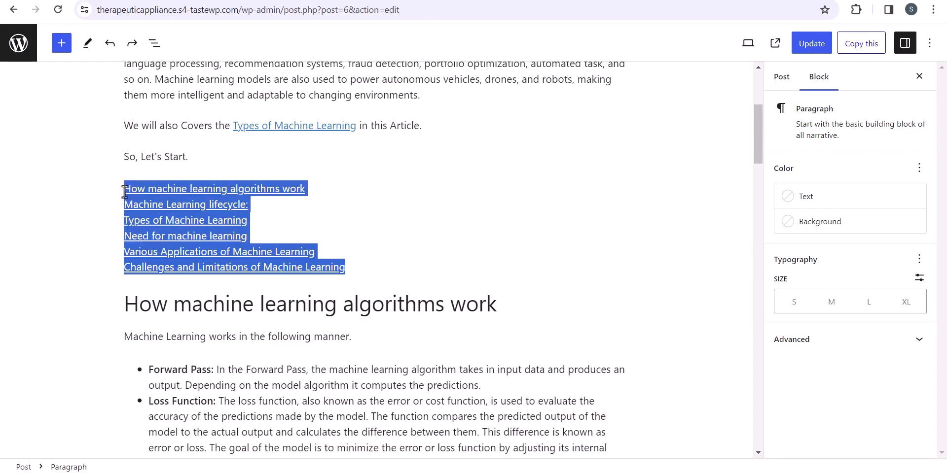
click(139, 158)
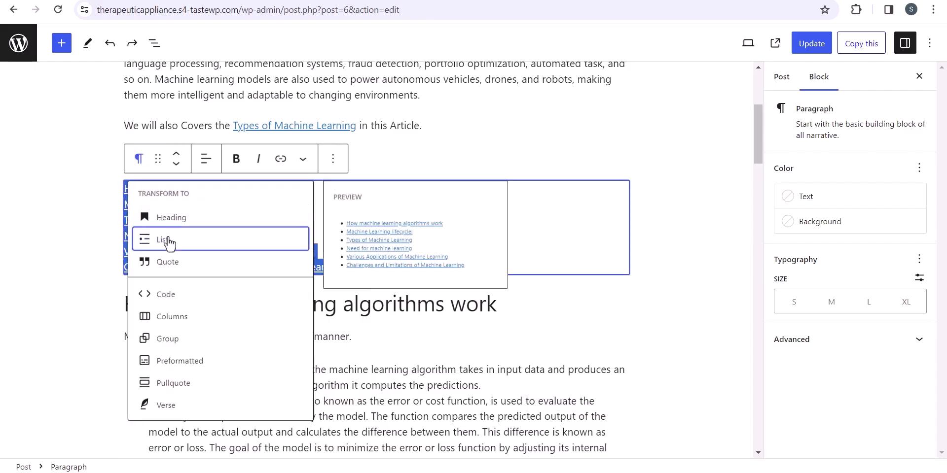
click(165, 240)
click(228, 162)
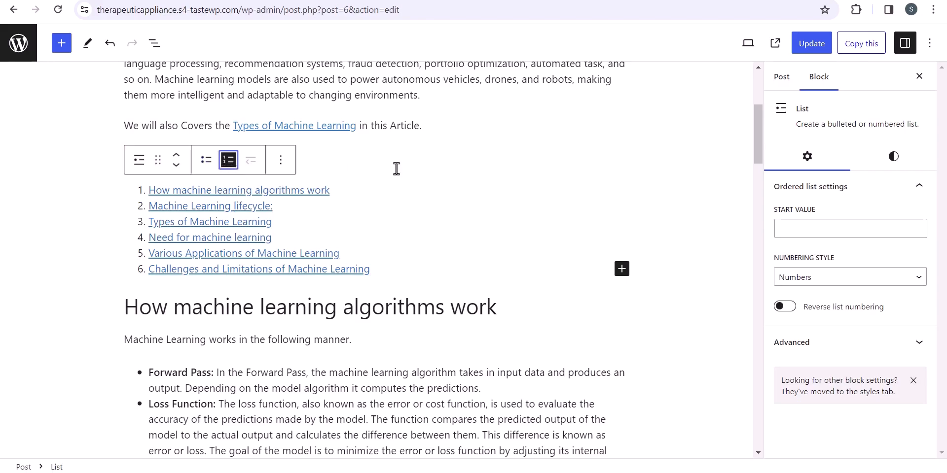
click(701, 135)
click(811, 44)
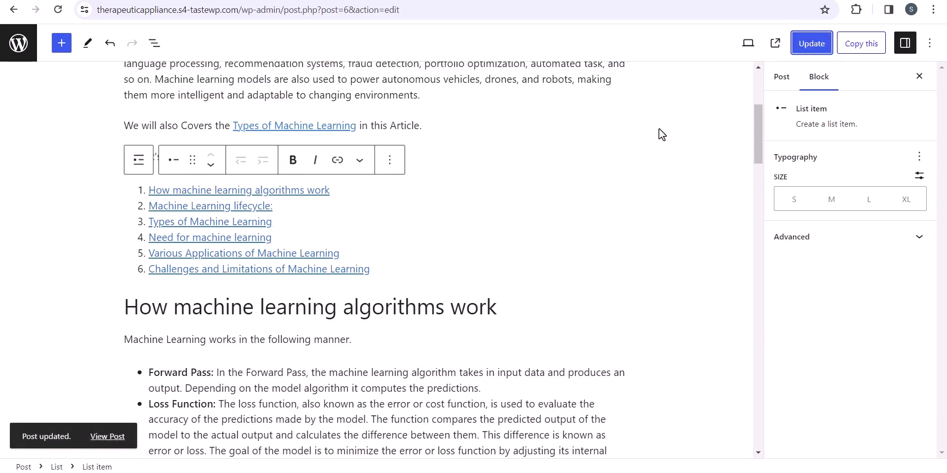
Load the published post without #Types-of-Machine-Learning in its address and test the numbered list's "Types of Machine Learning" link
click(197, 1)
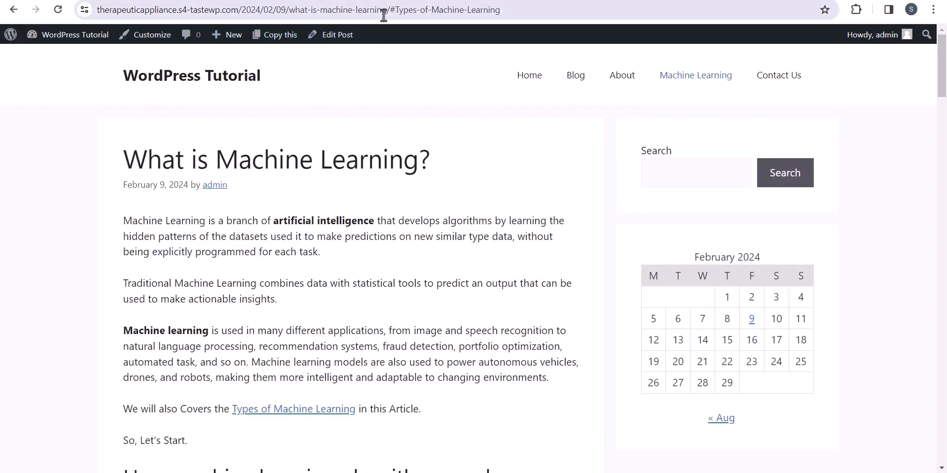
drag(392, 14, 564, 19)
key(BackSpace)
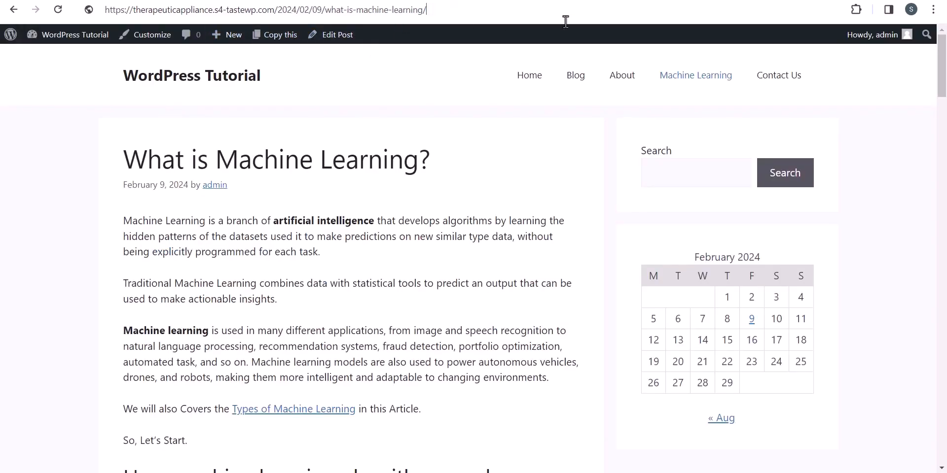
key(Return)
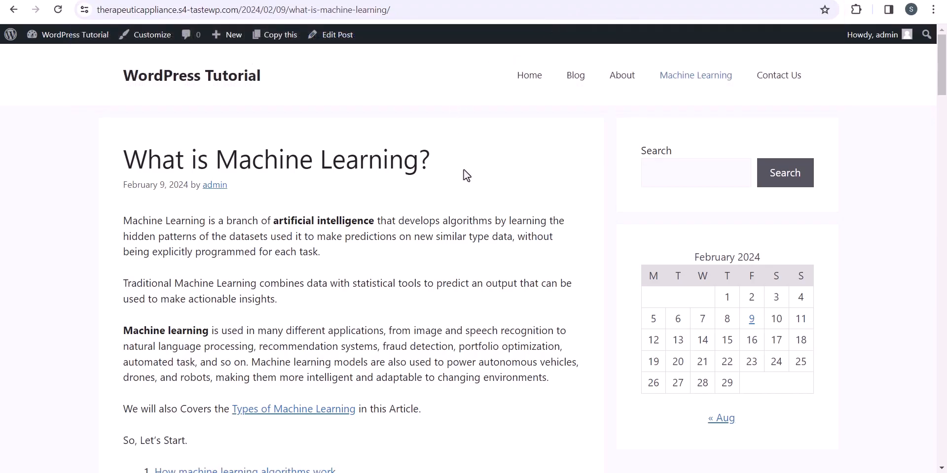
scroll(466, 171, down, 6)
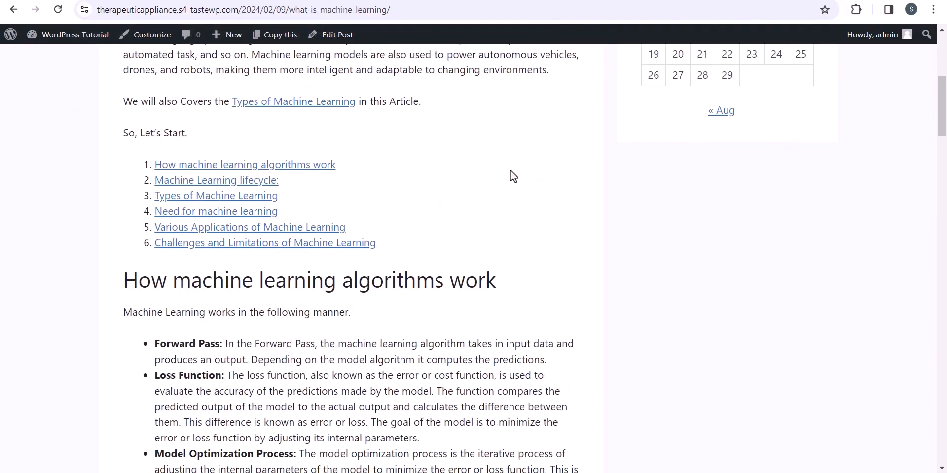
click(239, 197)
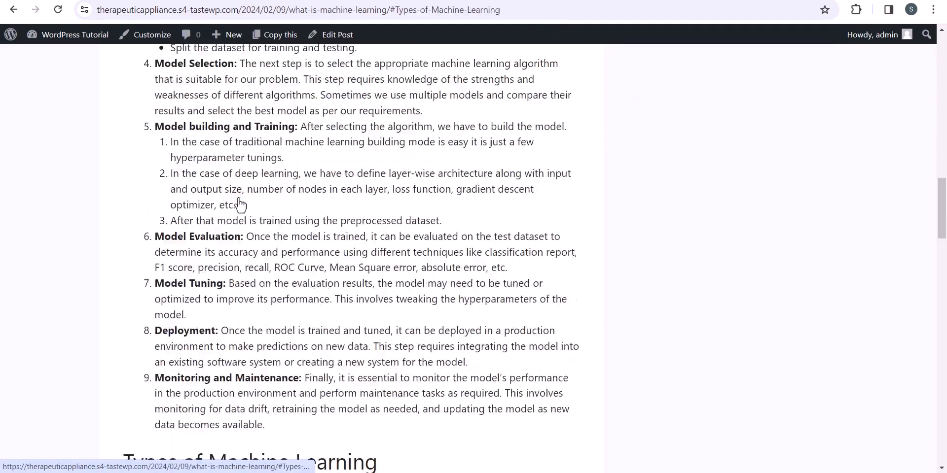